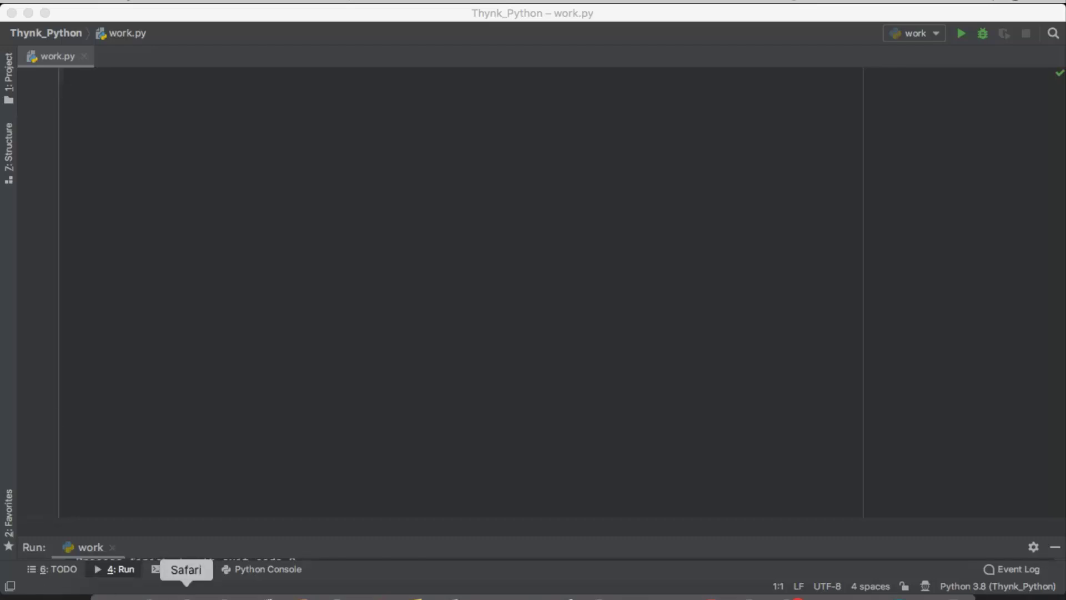
Bring up Safari and search the web for 'python3module index'
click(186, 593)
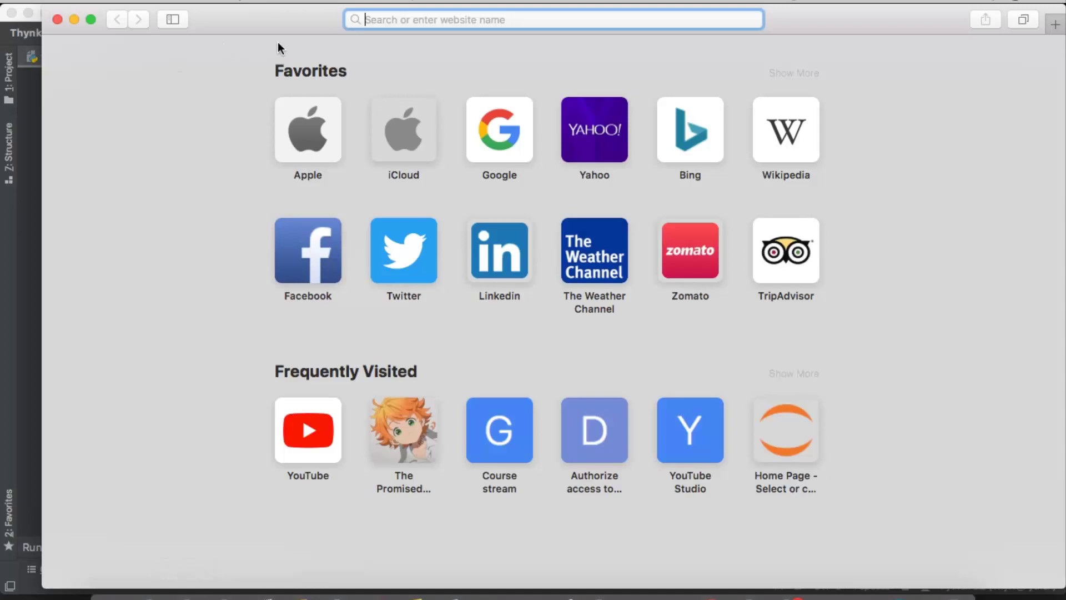
text(pytho)
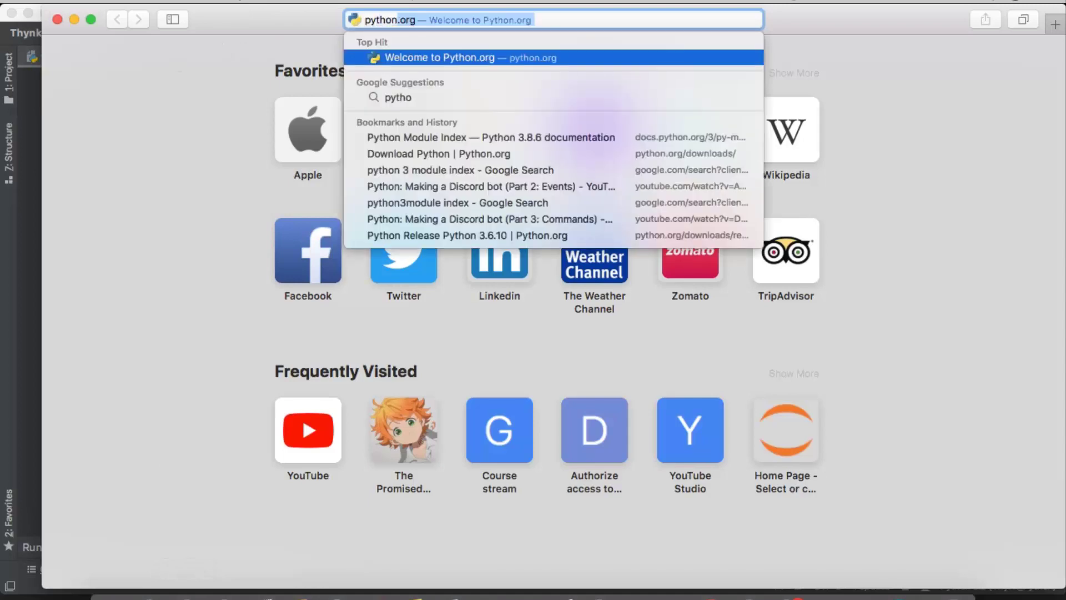
text(n)
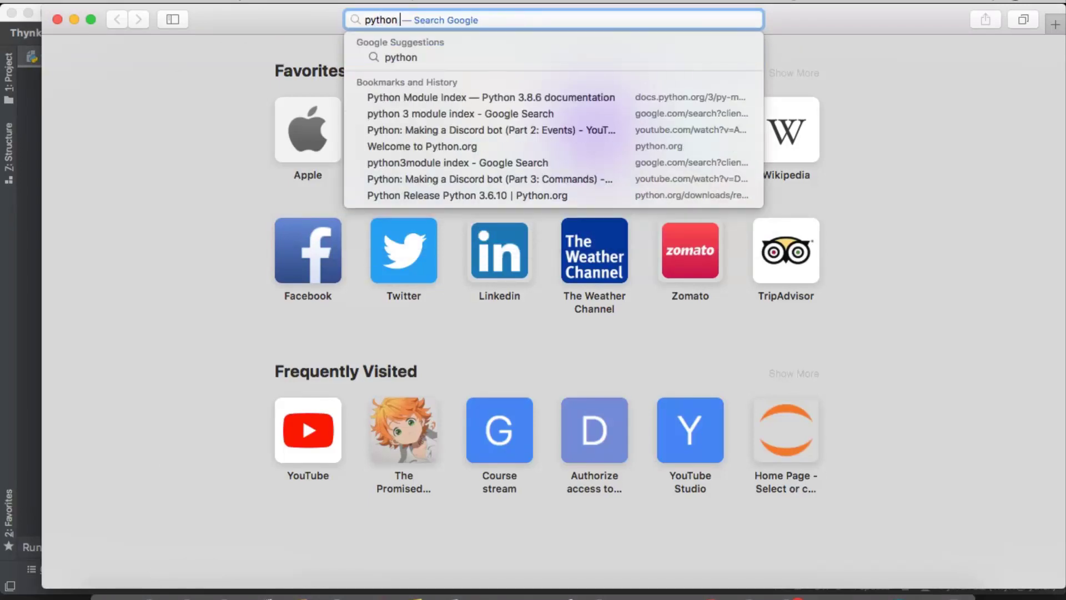
text( r mo)
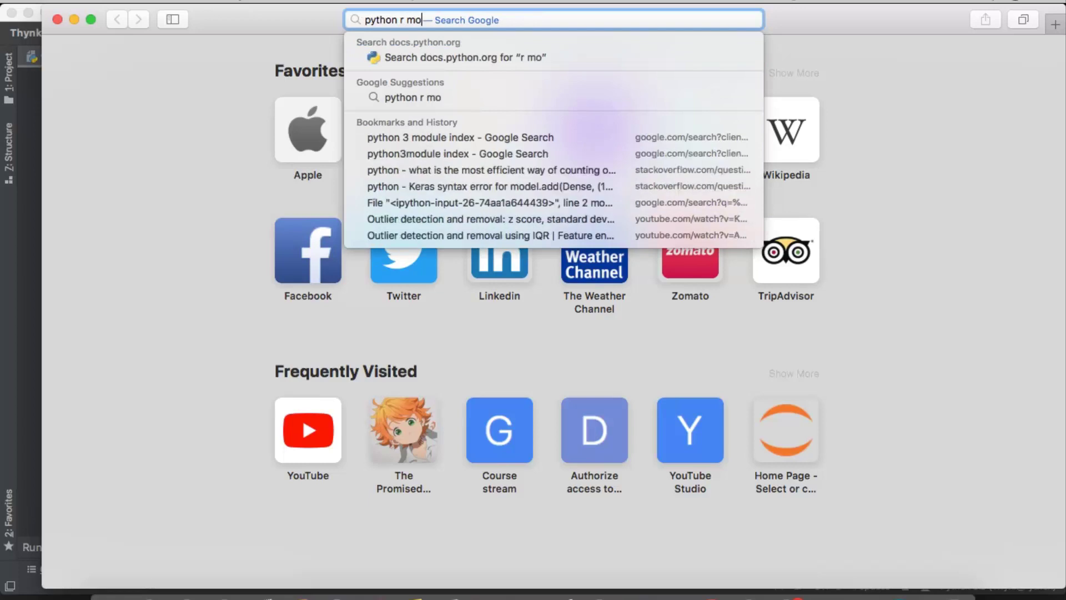
text(dule ind)
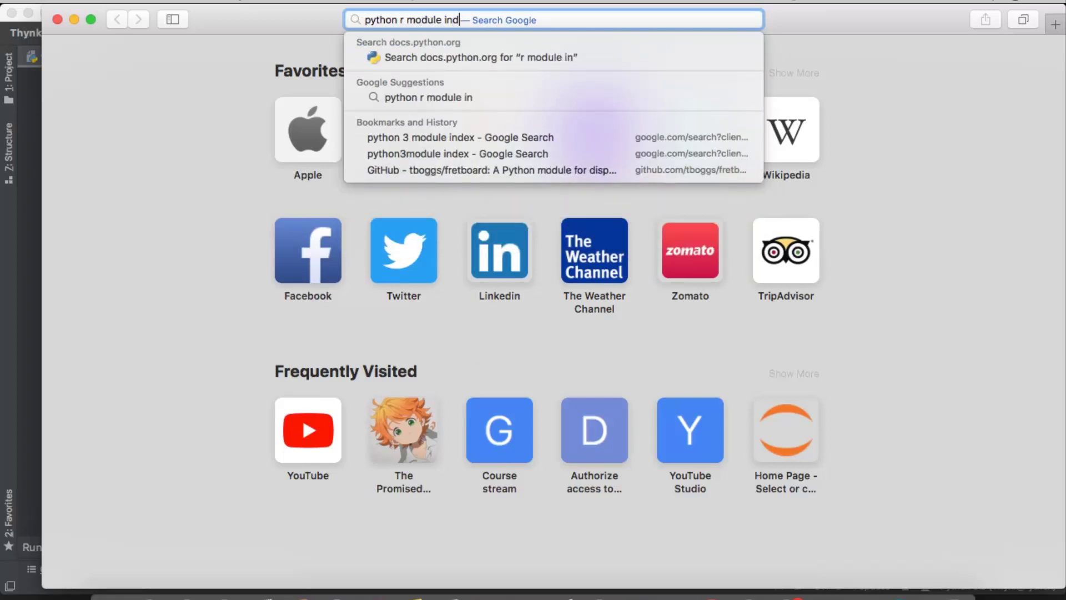
text(ex)
key(Return)
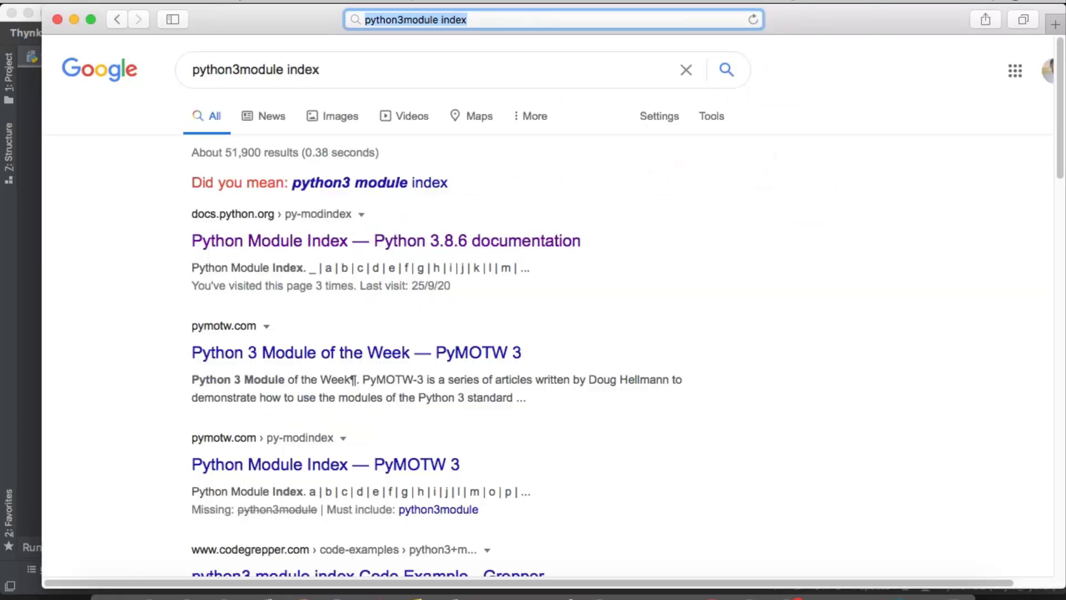
Open the 'Python Module Index — Python 3.8.6 documentation' search result
click(318, 241)
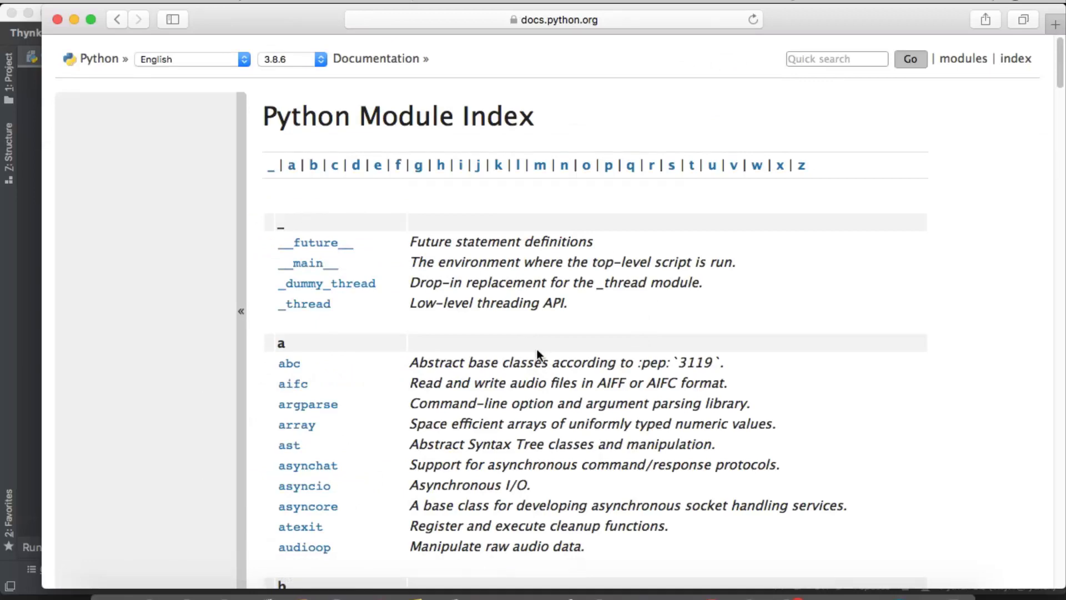
scroll(479, 396, down, 5)
scroll(479, 396, down, 1)
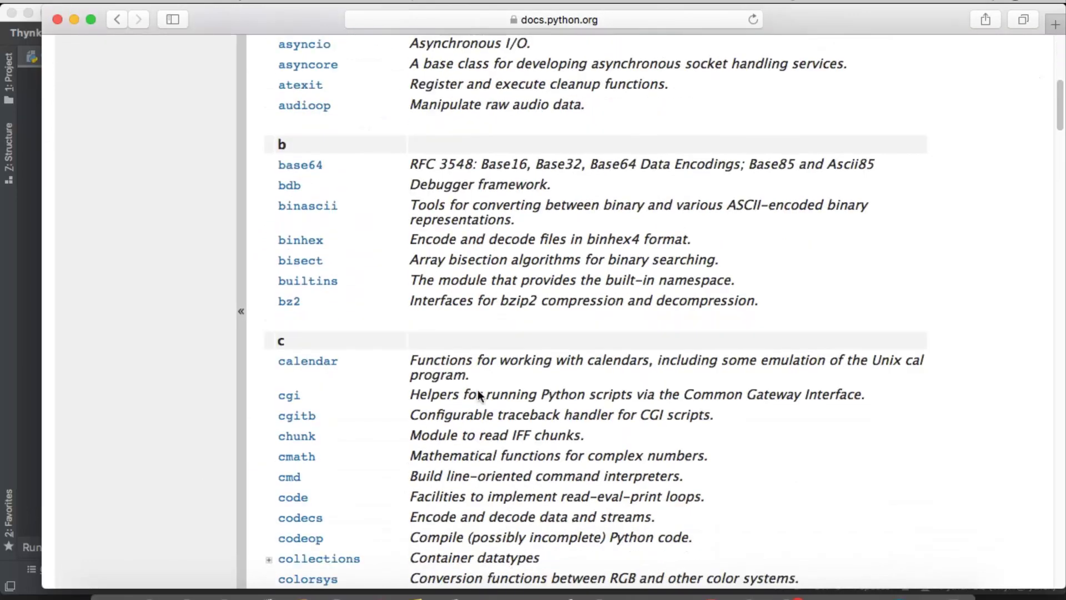
scroll(479, 395, down, 3)
scroll(479, 393, down, 6)
scroll(478, 391, down, 5)
scroll(477, 395, down, 6)
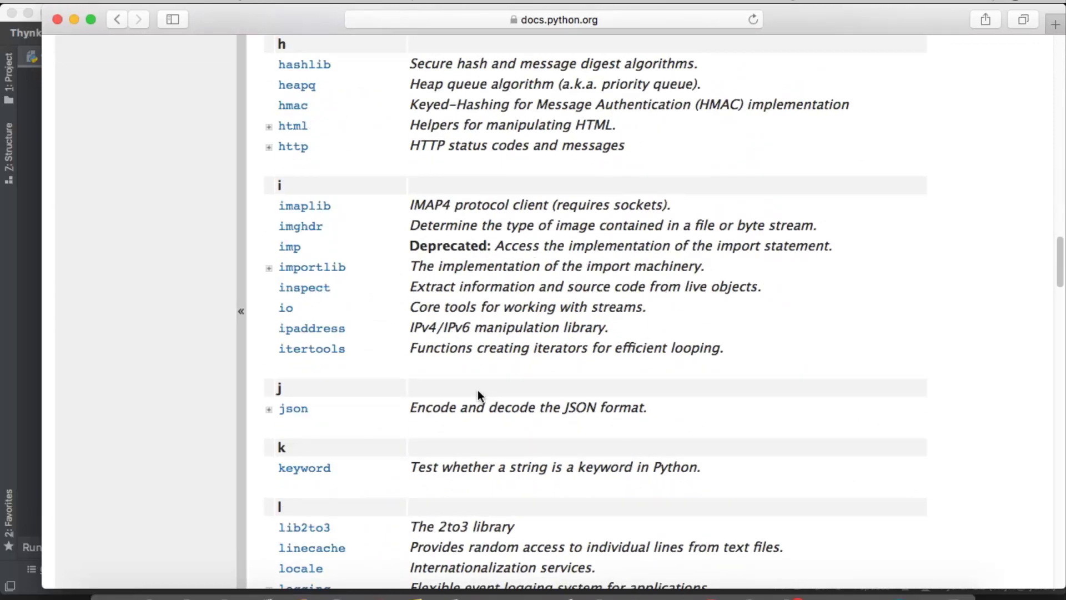
scroll(477, 390, down, 1)
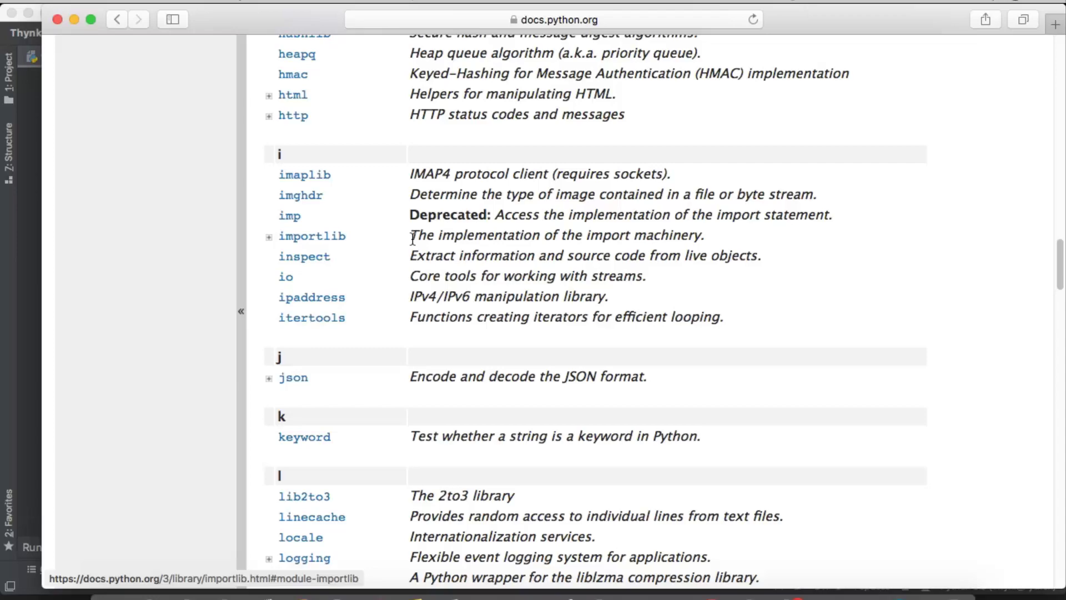
scroll(295, 241, down, 7)
scroll(295, 242, down, 10)
scroll(412, 241, down, 1)
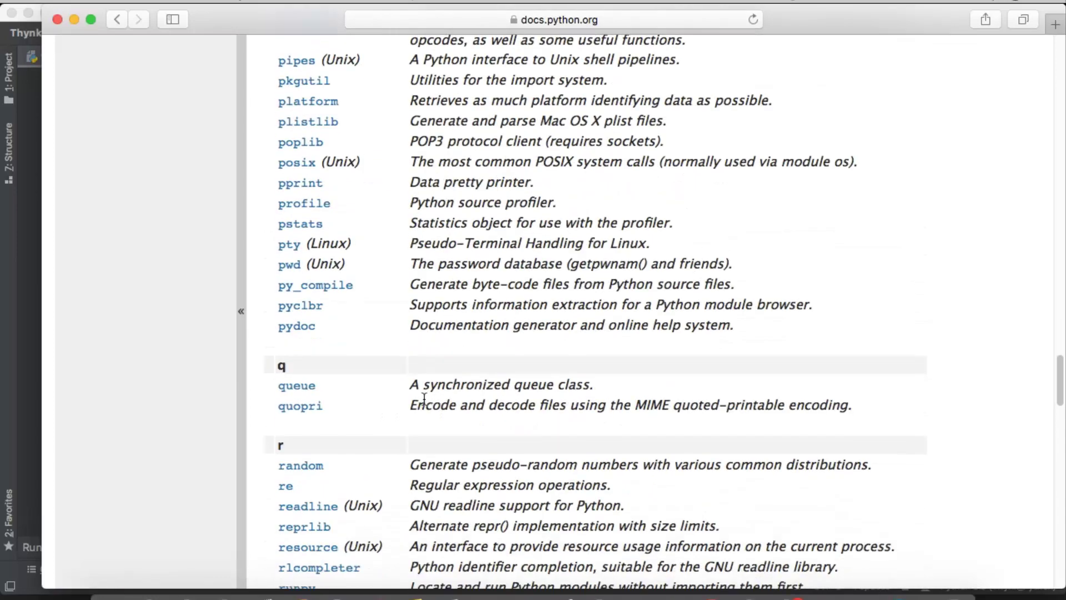
Switch back to PyCharm and place the caret in the empty work.py editor
click(523, 596)
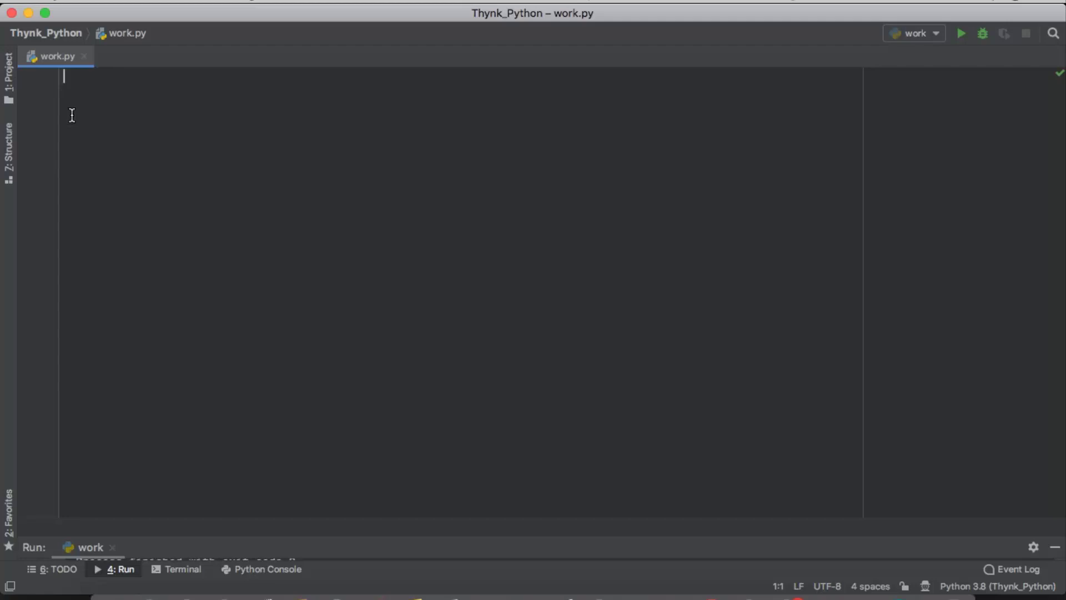
click(82, 88)
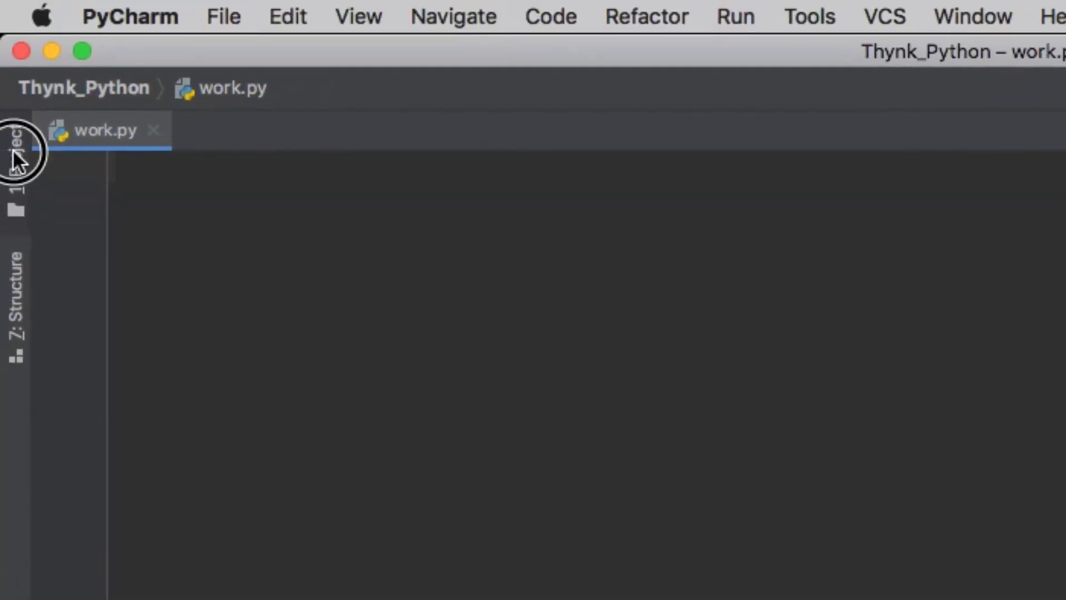
Expand External Libraries > Python 3.8 > python3.8 in the Project tool window
click(17, 154)
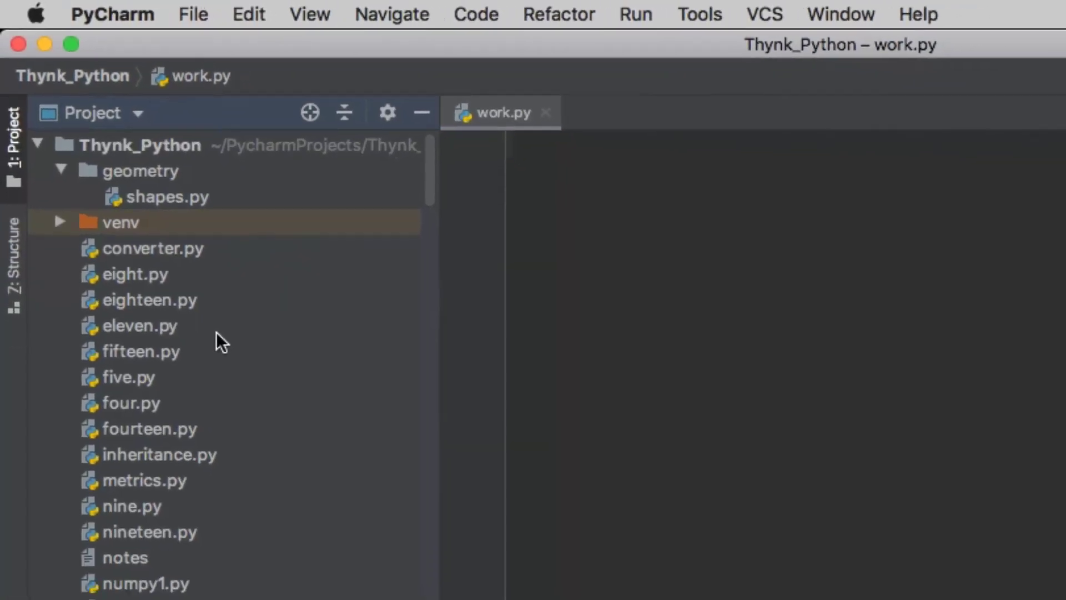
scroll(137, 213, down, 3)
scroll(137, 214, down, 3)
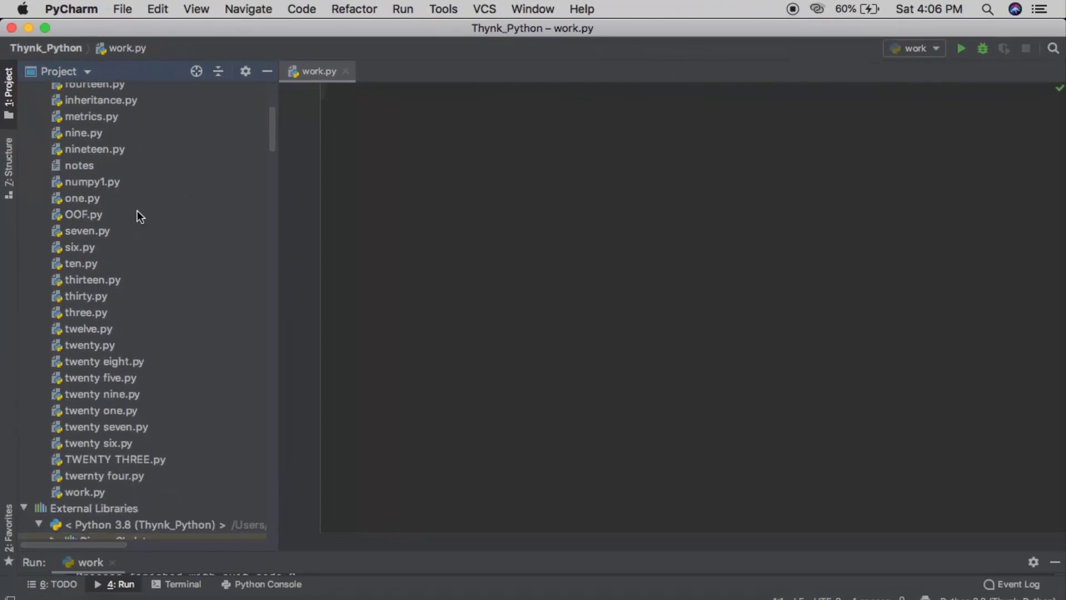
scroll(138, 215, down, 3)
scroll(138, 215, down, 1)
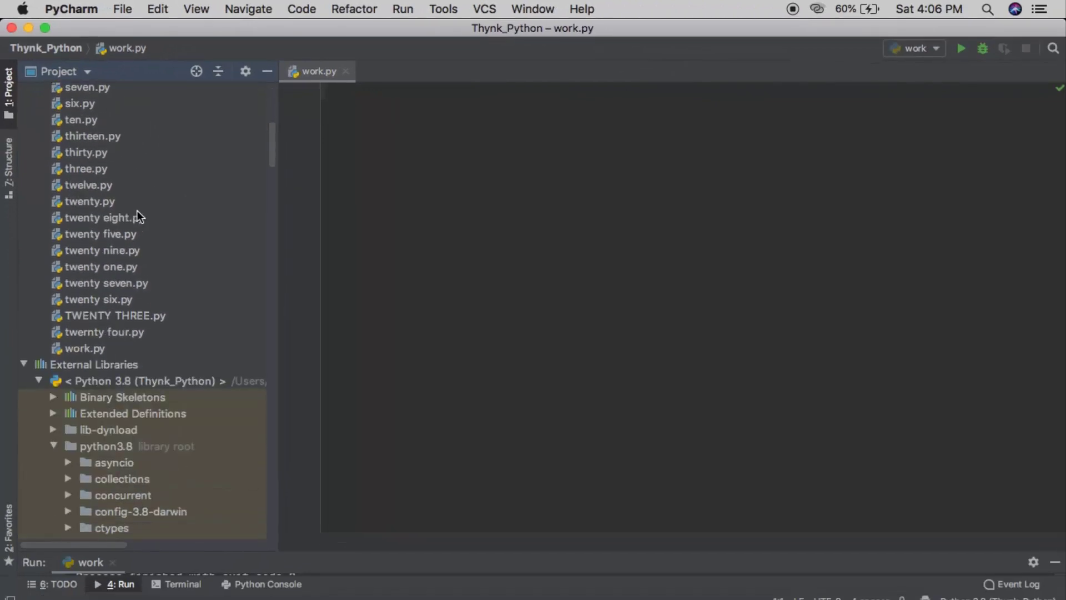
click(93, 365)
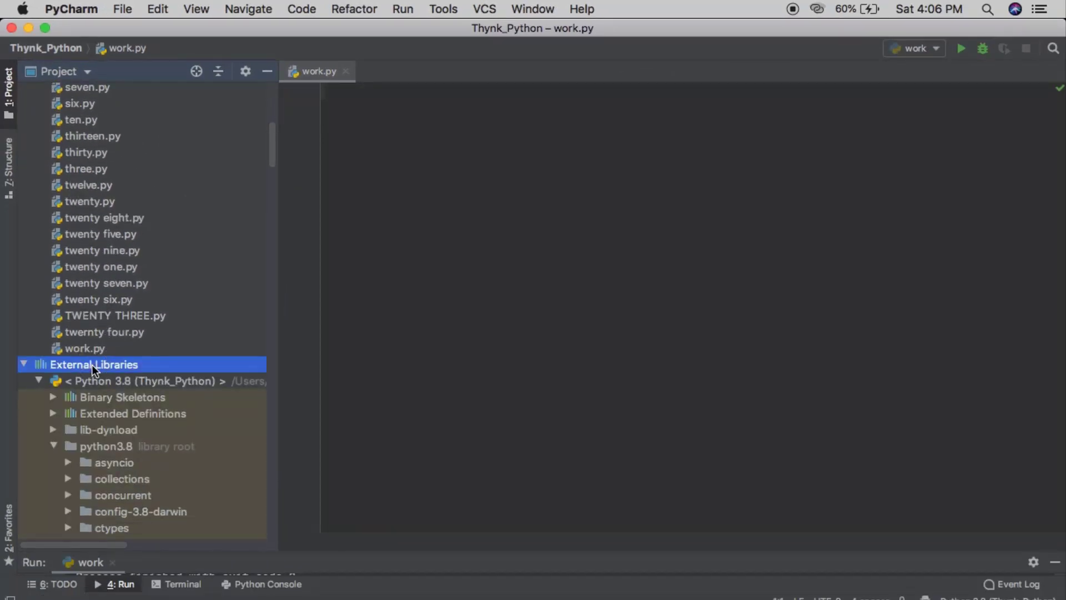
click(134, 381)
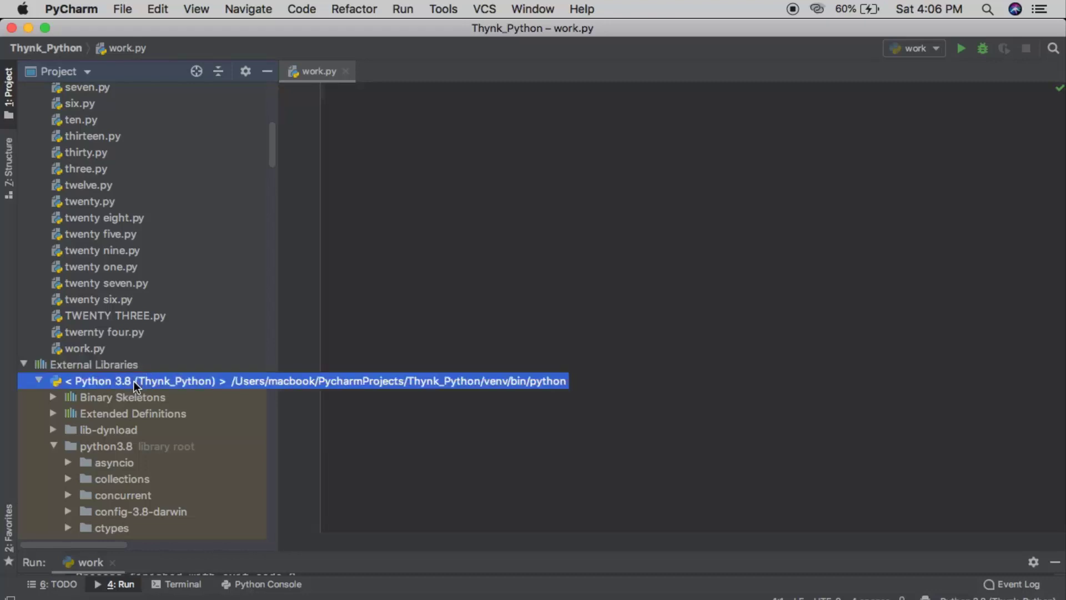
click(154, 449)
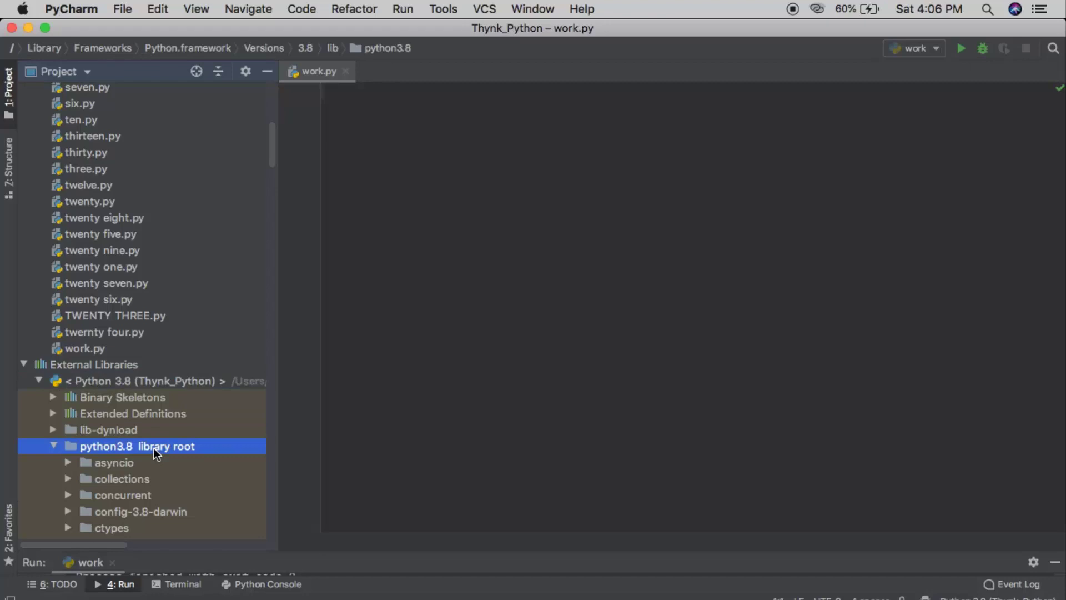
scroll(153, 447, down, 3)
scroll(154, 447, down, 3)
scroll(153, 448, down, 8)
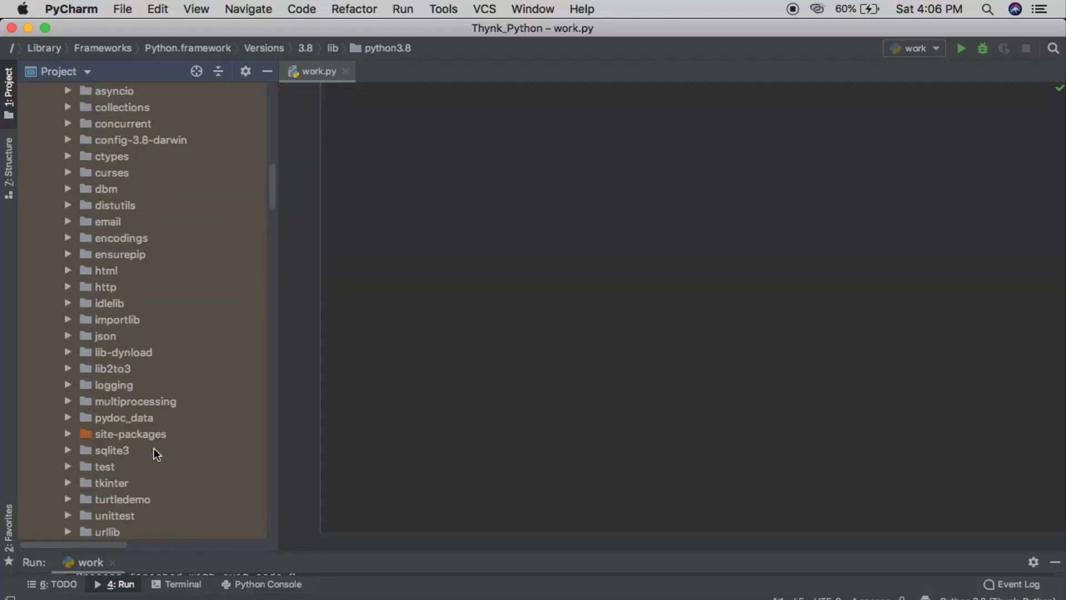
scroll(154, 448, down, 3)
scroll(153, 448, down, 5)
scroll(153, 447, down, 1)
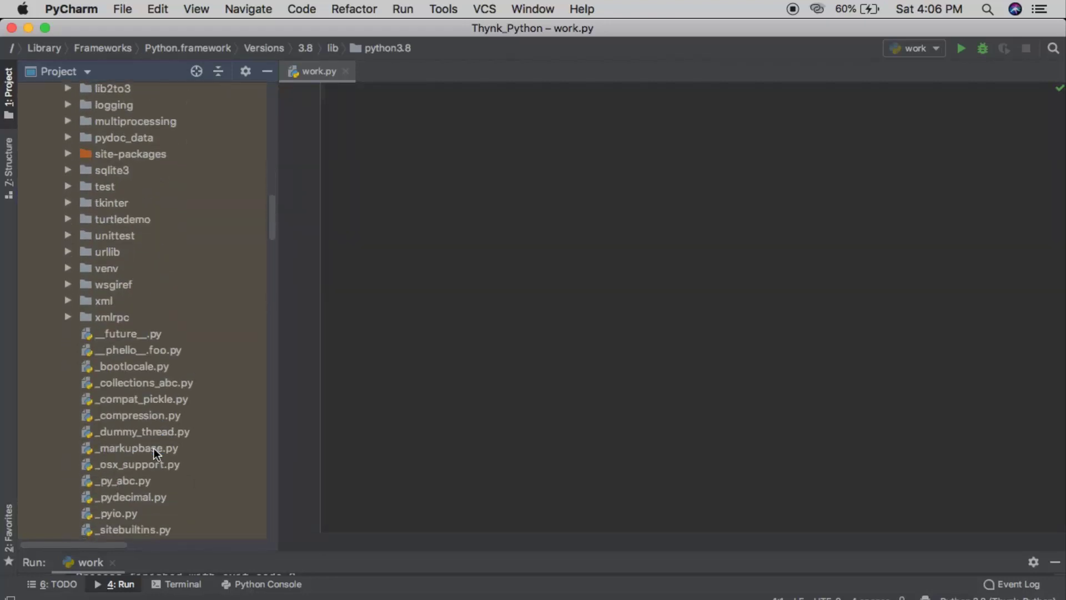
scroll(154, 447, down, 3)
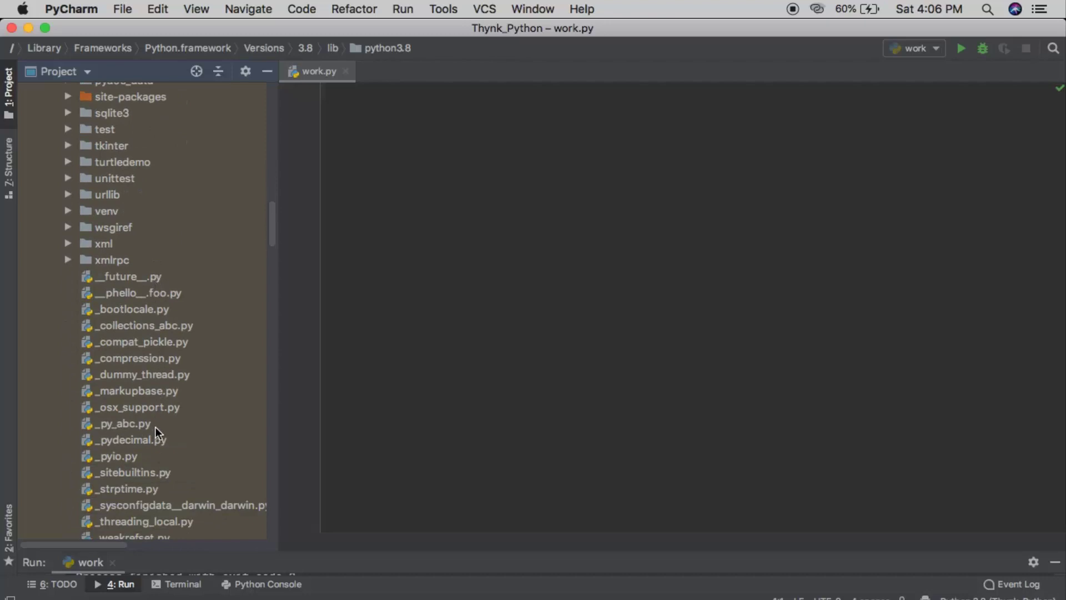
scroll(155, 426, down, 1)
scroll(155, 427, down, 2)
scroll(156, 427, down, 5)
scroll(155, 427, down, 5)
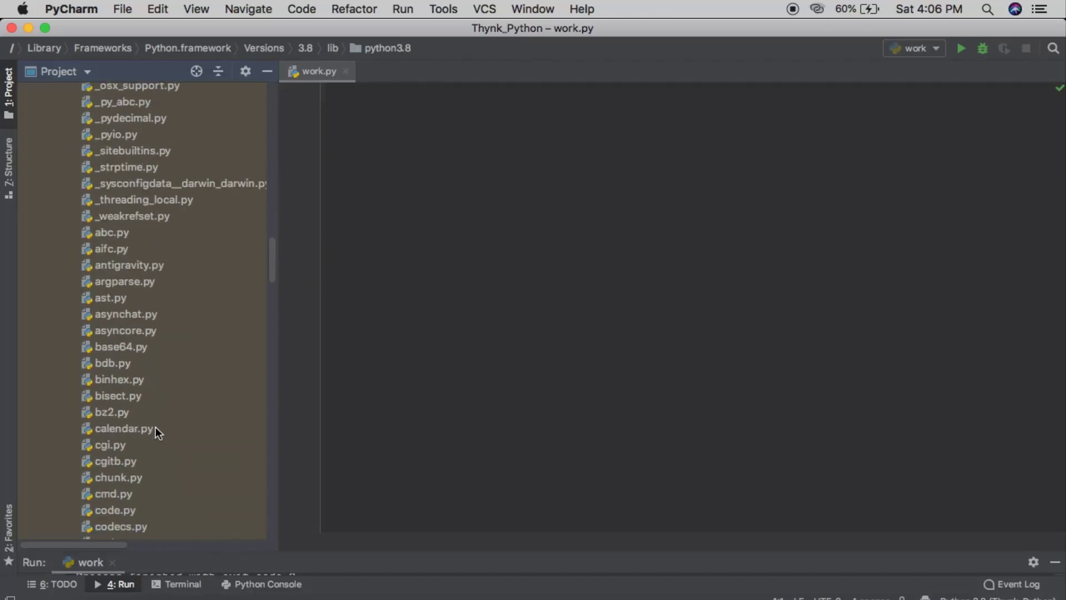
scroll(155, 426, down, 4)
scroll(155, 426, down, 8)
scroll(155, 427, down, 5)
scroll(154, 426, down, 5)
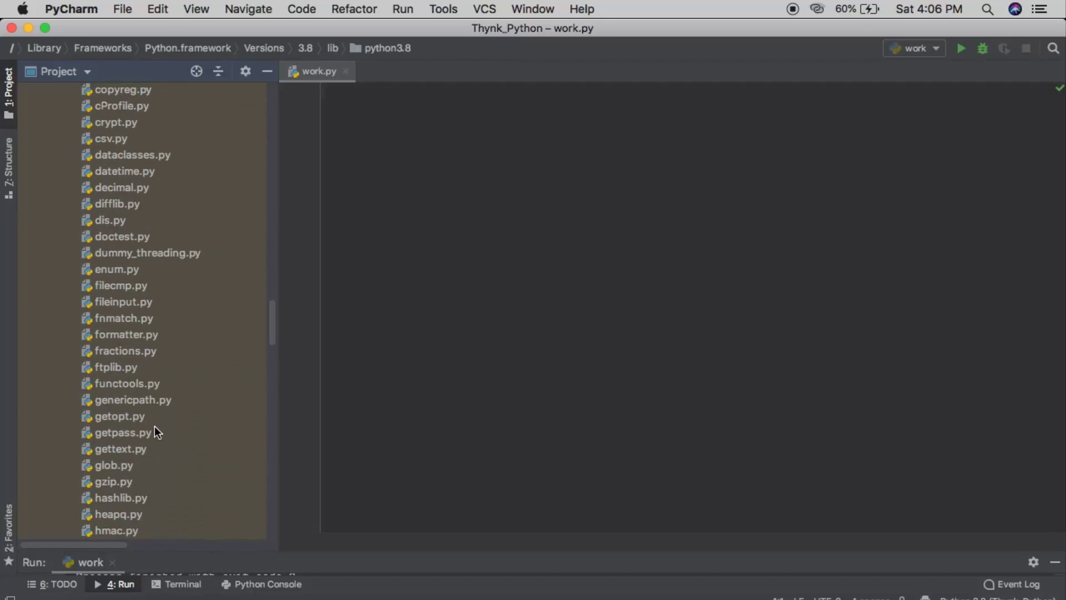
scroll(155, 425, down, 5)
scroll(154, 426, down, 3)
scroll(155, 426, down, 4)
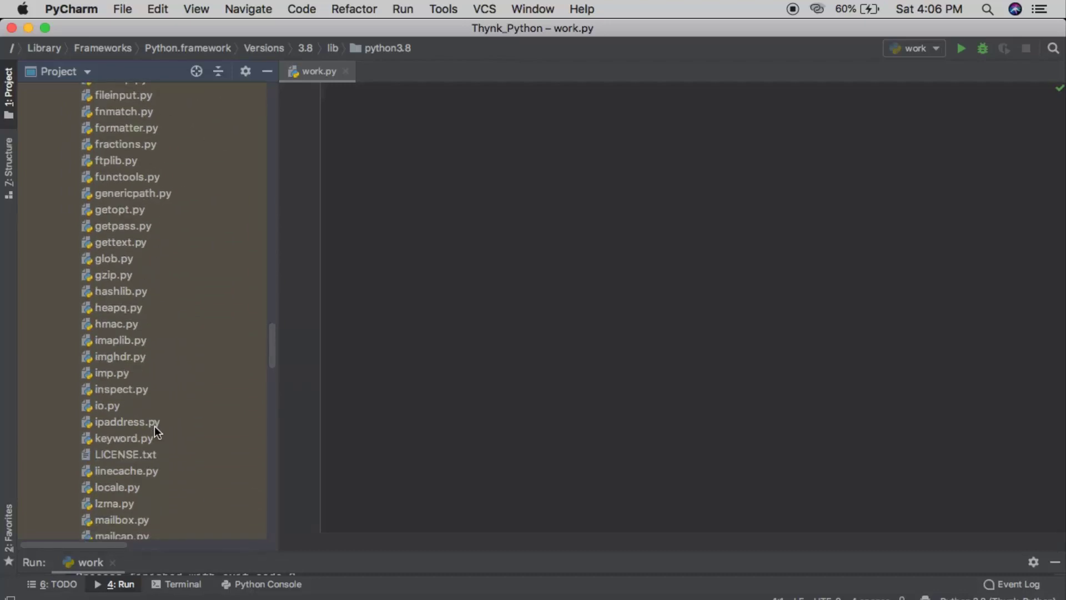
scroll(154, 430, down, 2)
scroll(155, 430, down, 3)
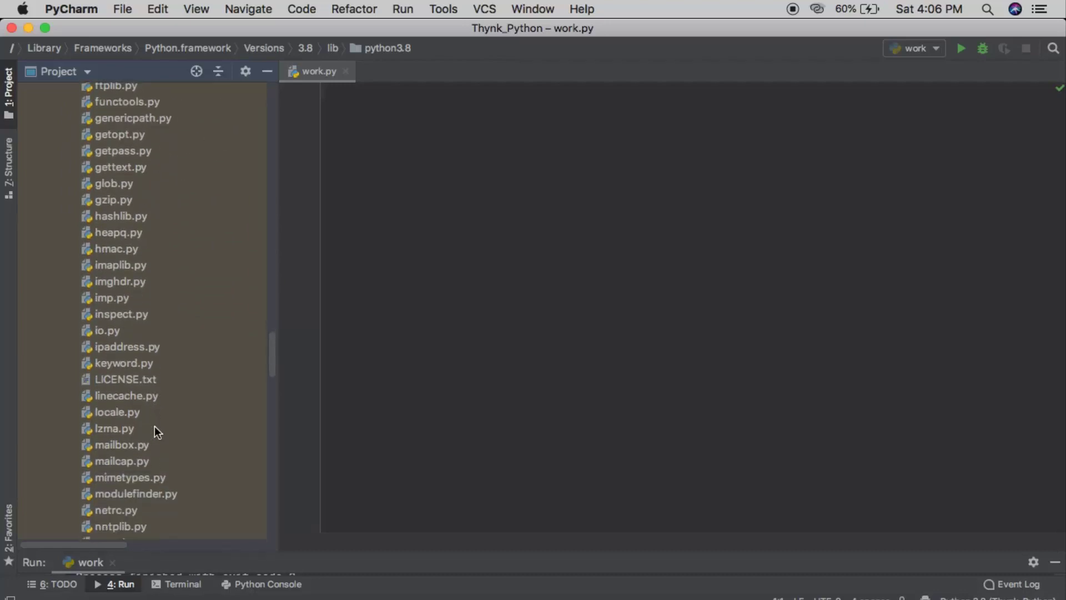
double_click(131, 416)
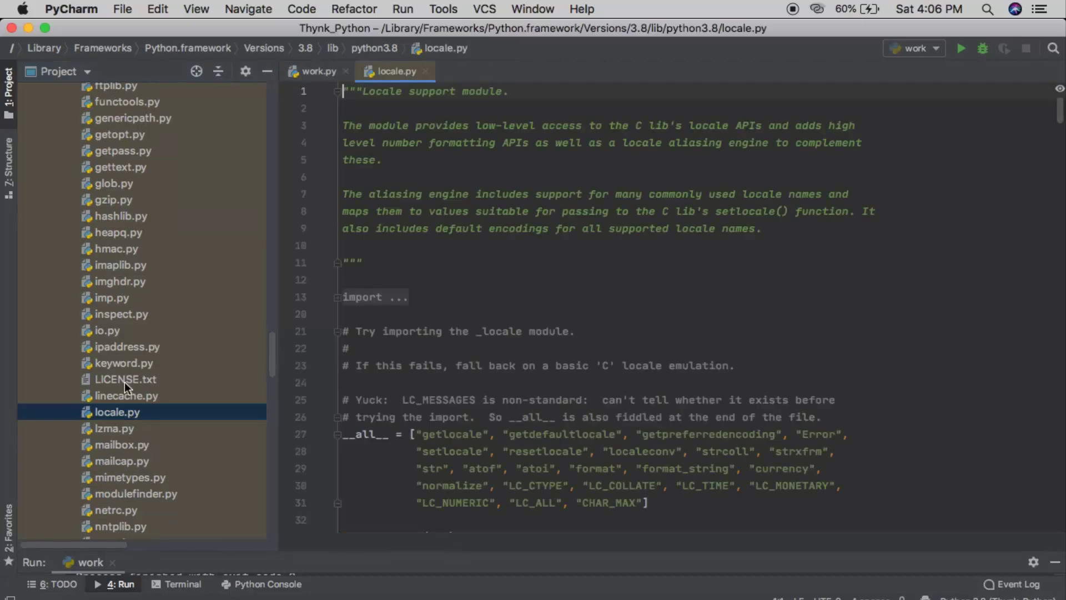
scroll(484, 356, down, 2)
scroll(483, 355, down, 5)
scroll(483, 356, down, 4)
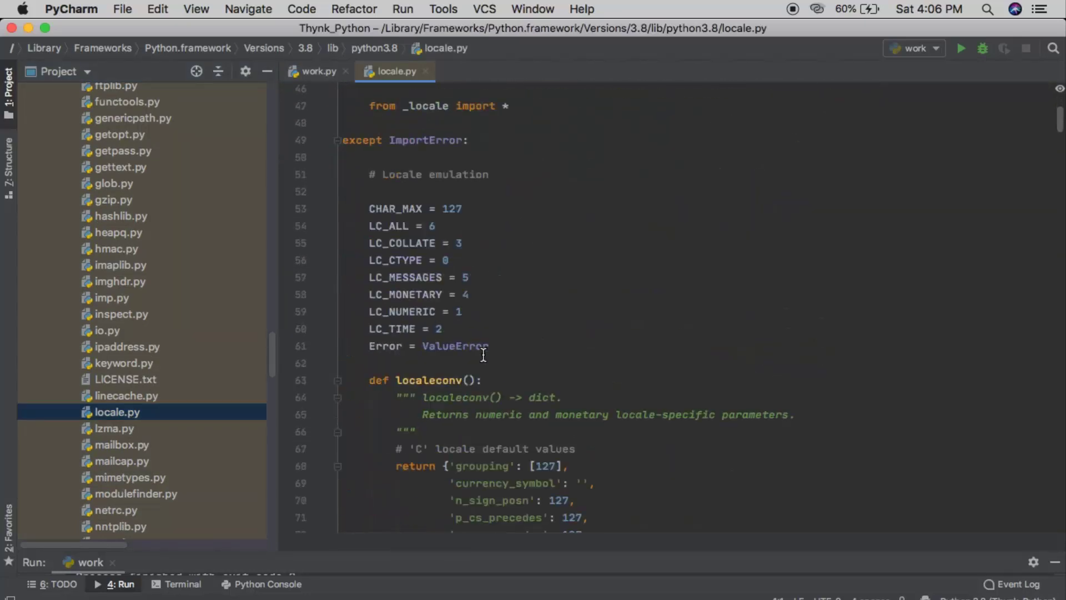
scroll(483, 355, down, 4)
scroll(483, 355, up, 5)
scroll(483, 356, up, 5)
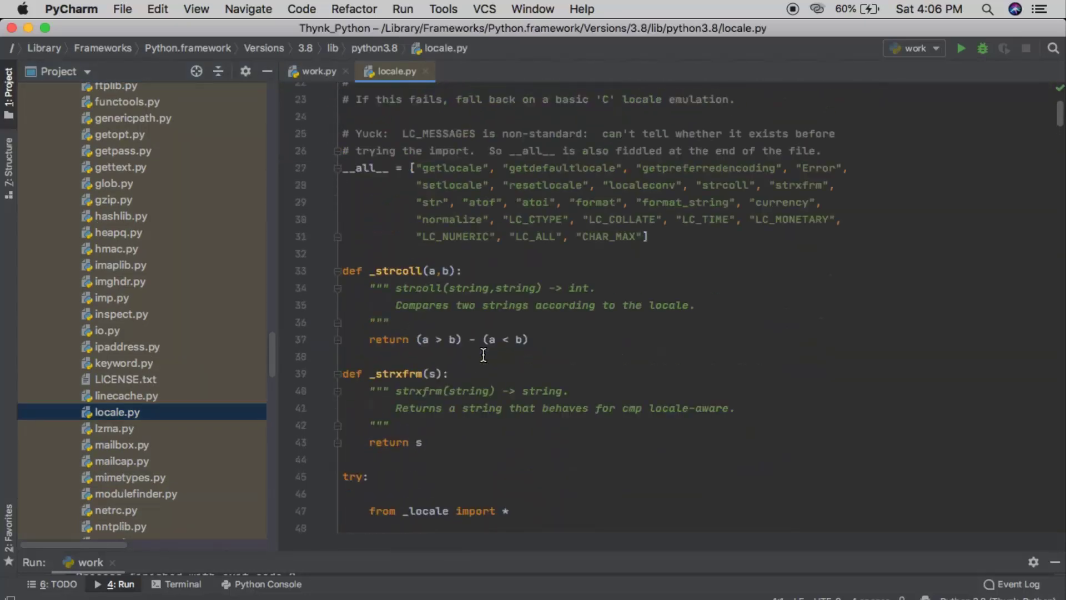
scroll(483, 356, up, 4)
scroll(483, 356, up, 2)
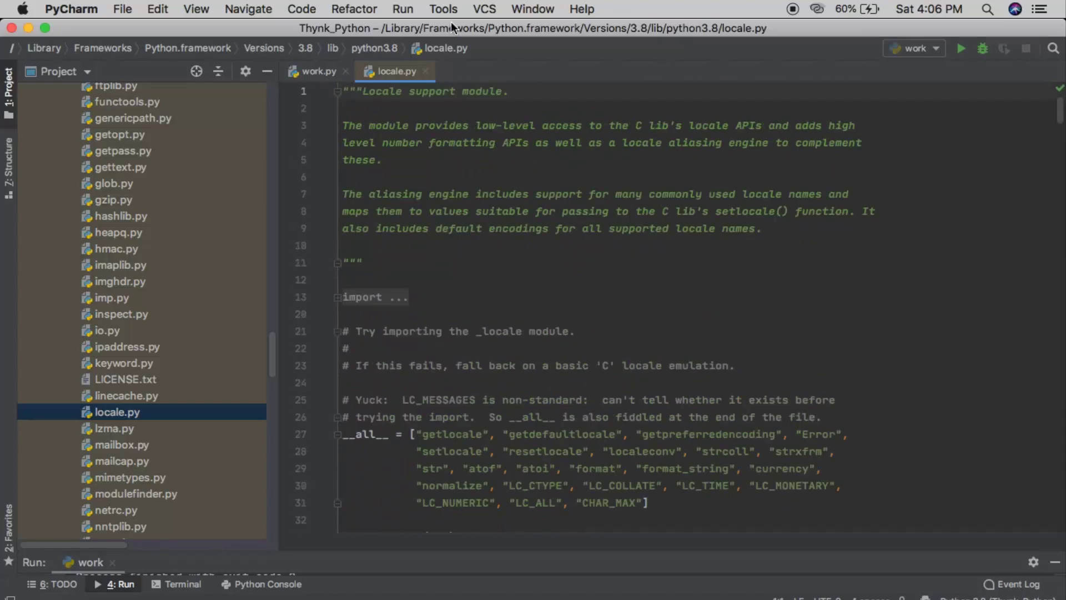
click(318, 71)
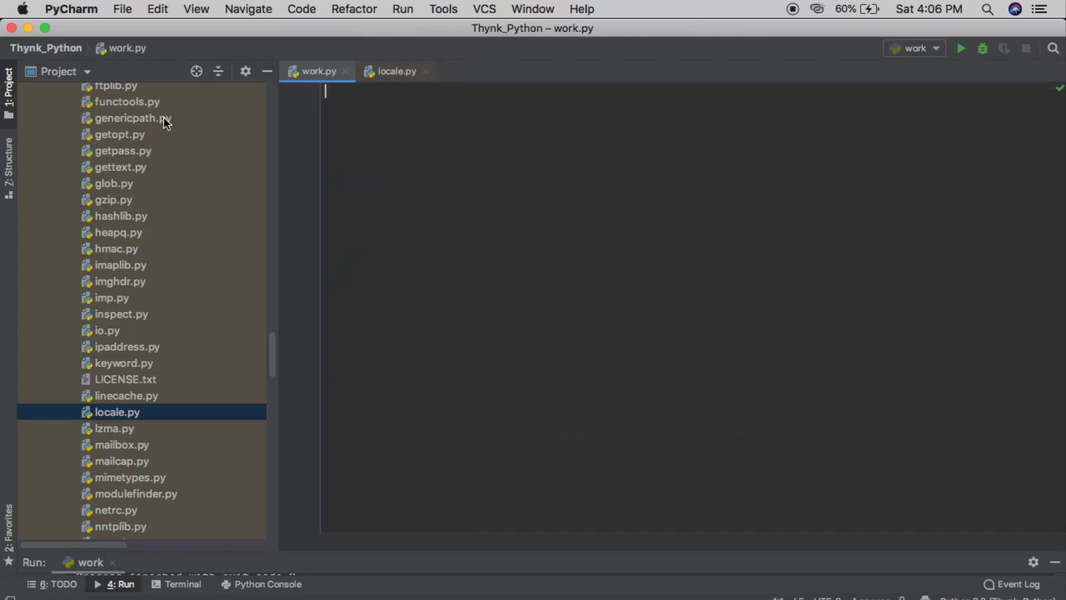
Hide the Project window, write import random, and add random.random() on line 2
click(268, 71)
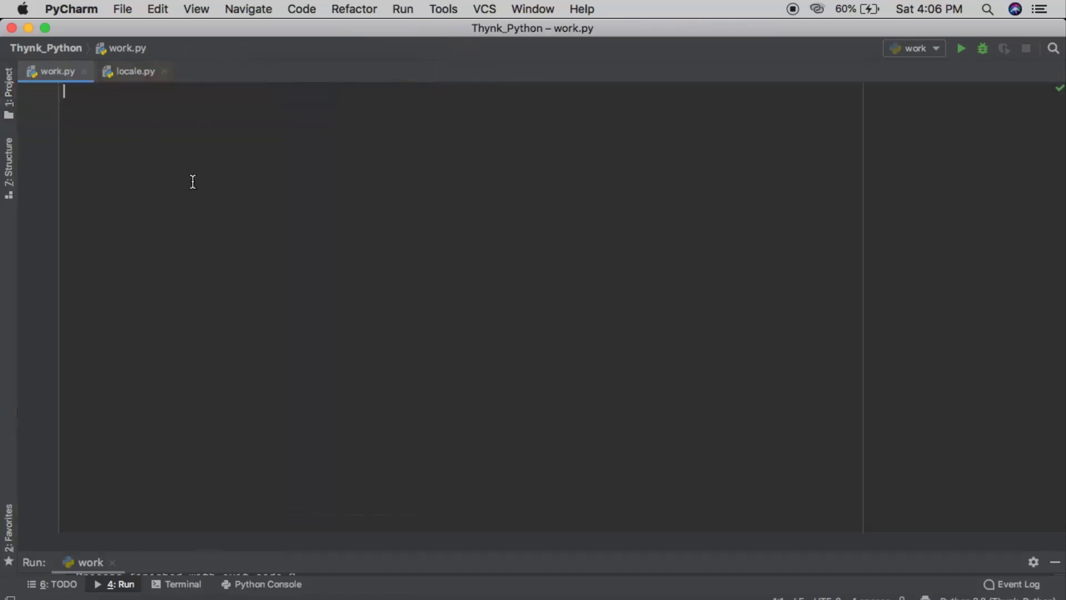
text(imp)
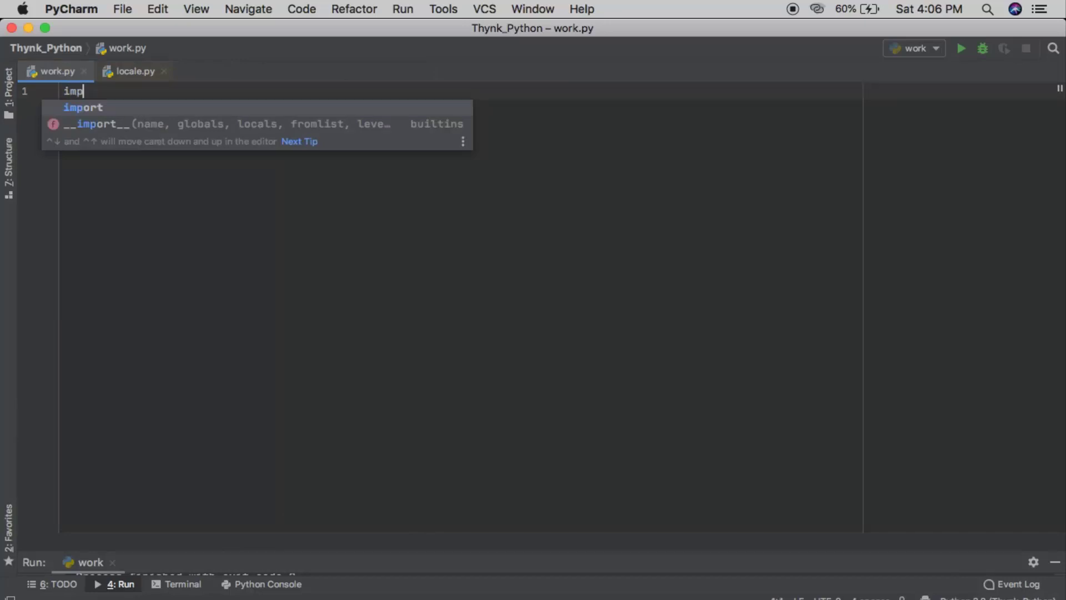
text(ort )
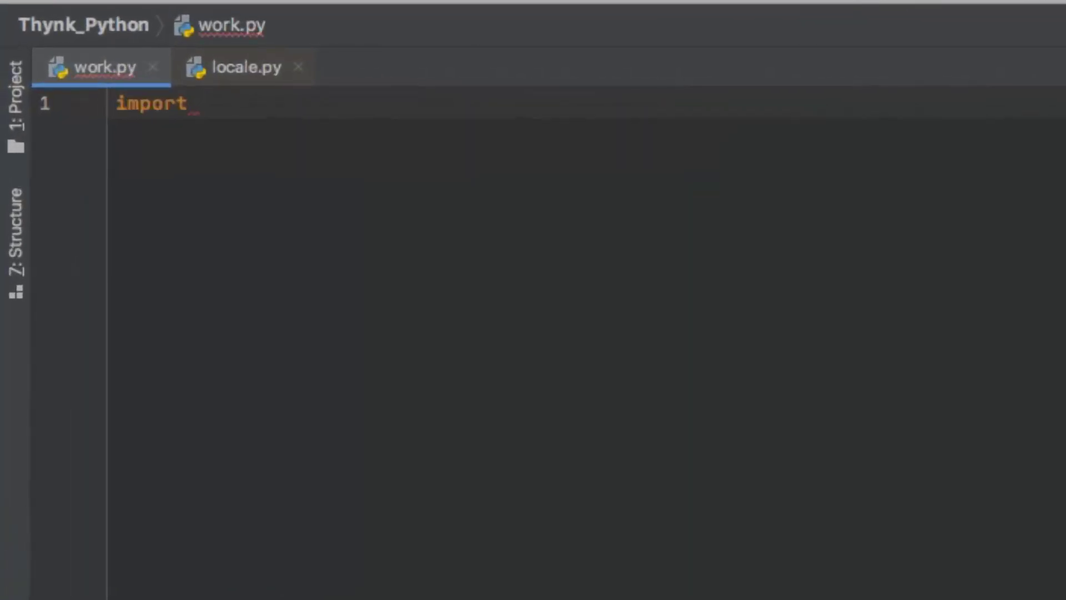
text(random)
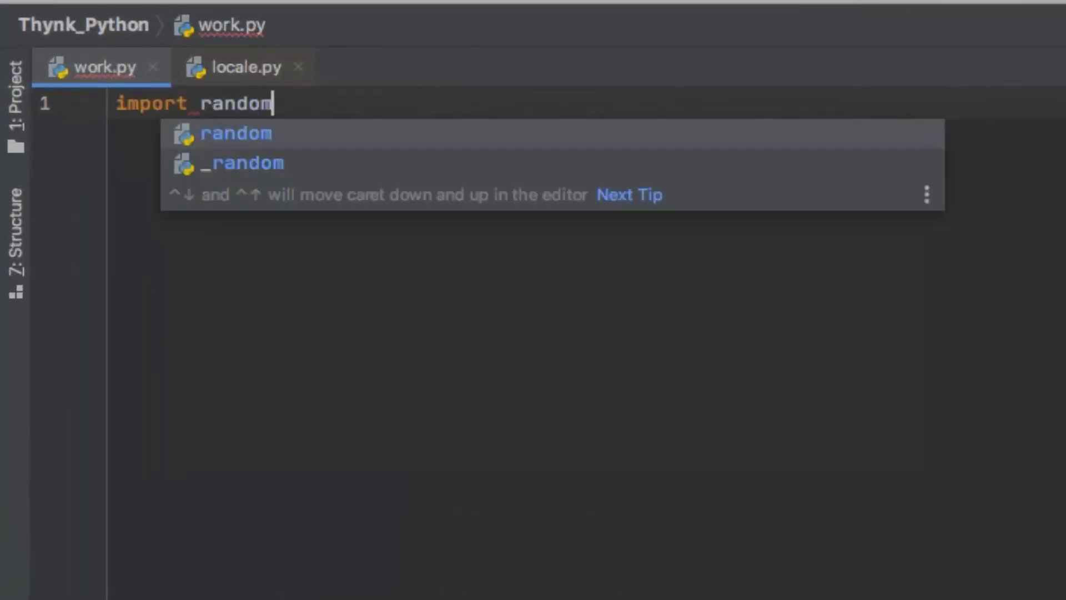
key(Escape)
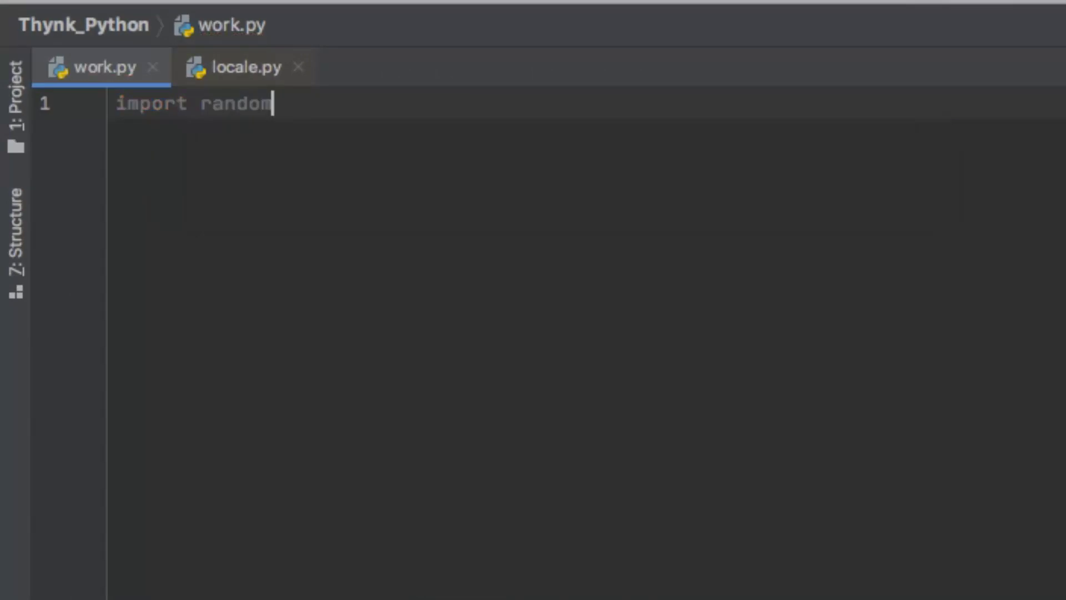
key(Return)
text(random)
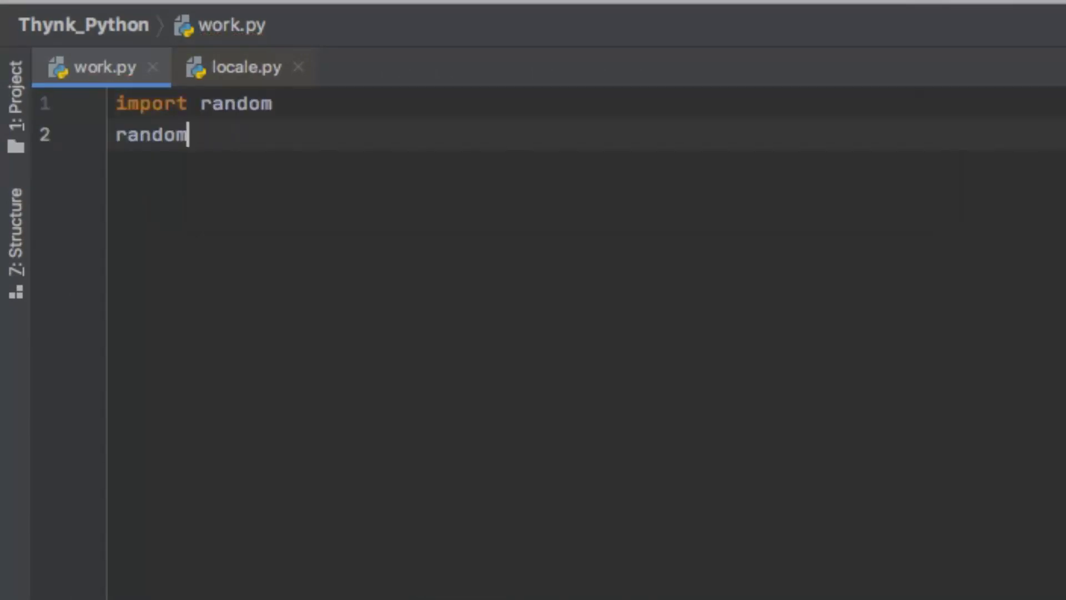
text(.)
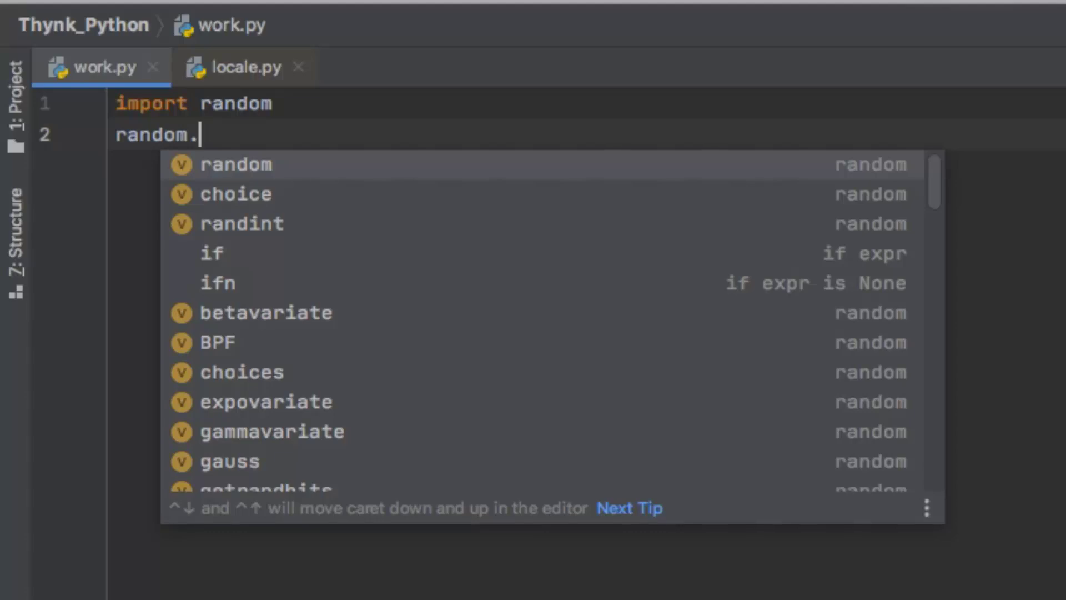
key(Down)
key(Down)
key(Down)
key(Down)
key(Down)
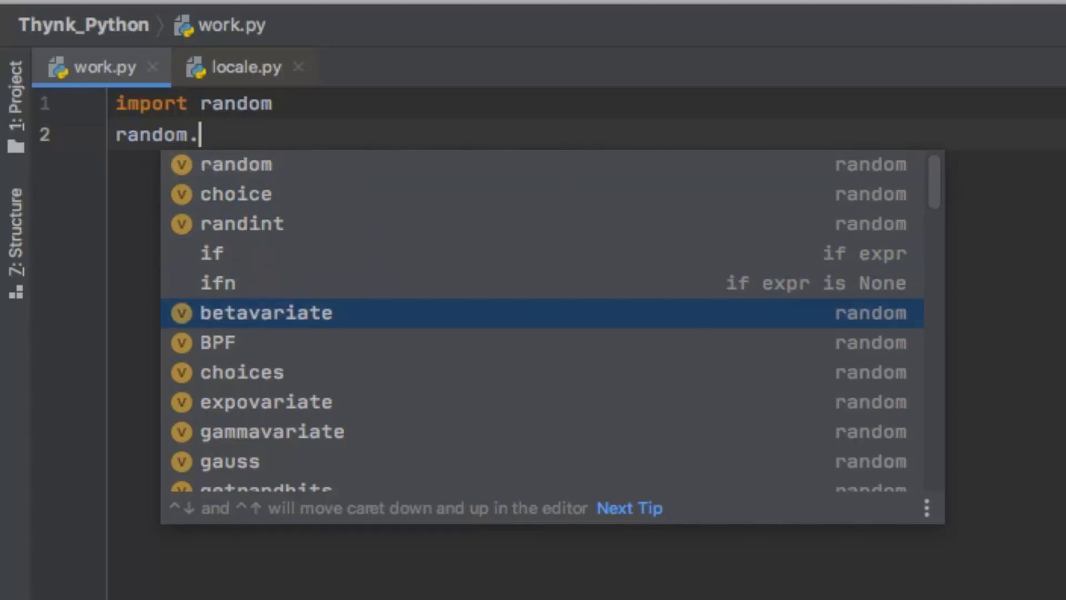
key(Down)
key(Down)
key(Down)
key(Down)
key(Down)
key(Down)
key(Down)
key(Down)
key(Down)
key(Down)
key(Down)
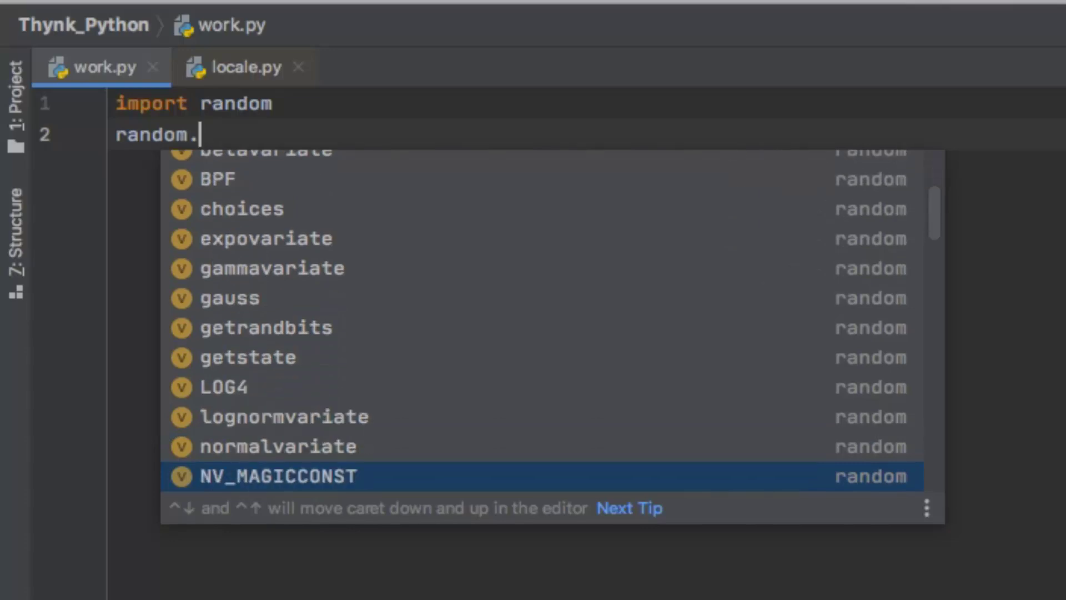
key(Up)
key(Up)
key(Up)
key(Up)
key(Up)
key(Up)
key(Up)
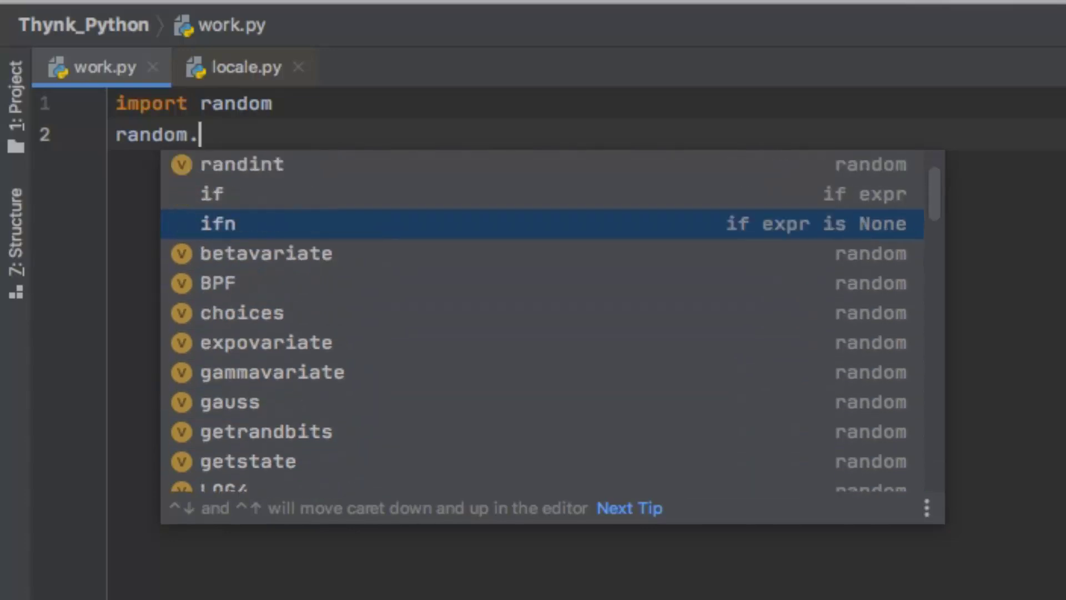
key(Up)
key(Up)
key(Up)
key(Return)
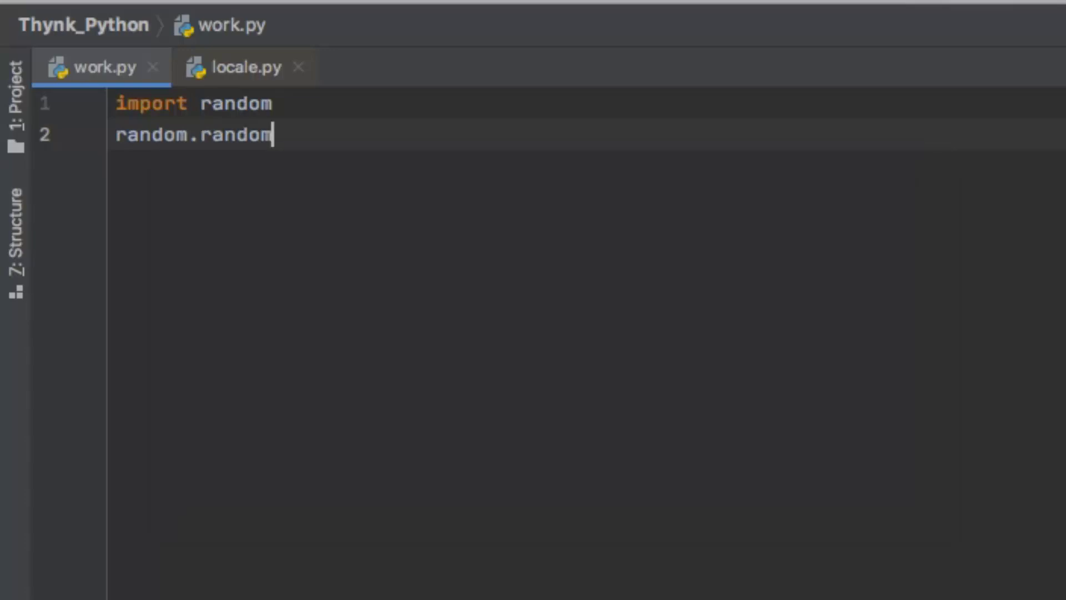
text(()
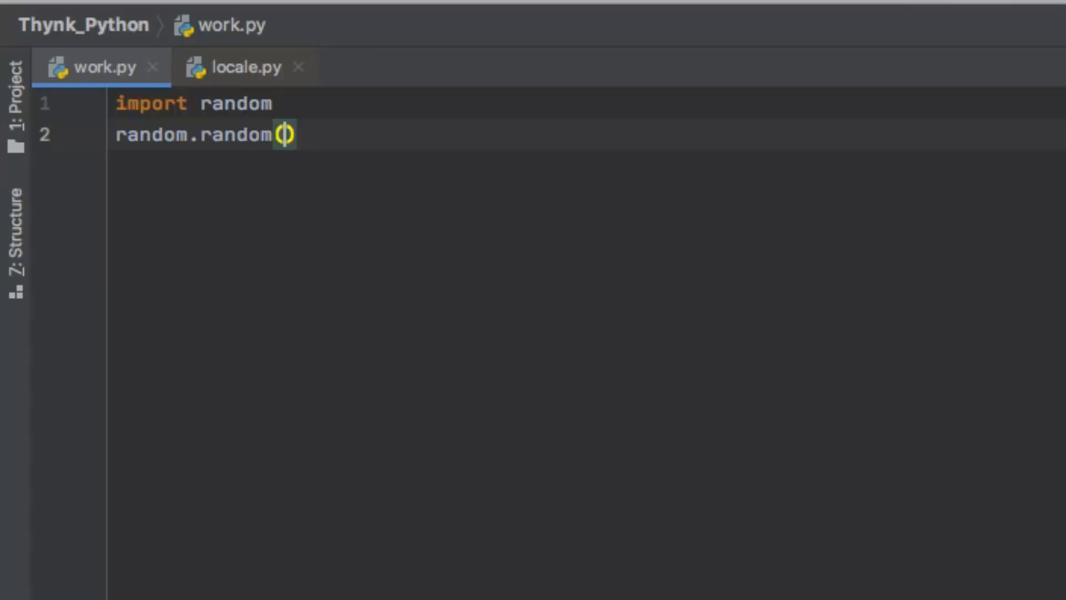
Wrap the line 2 random.random() call in print()
click(115, 136)
text(pr)
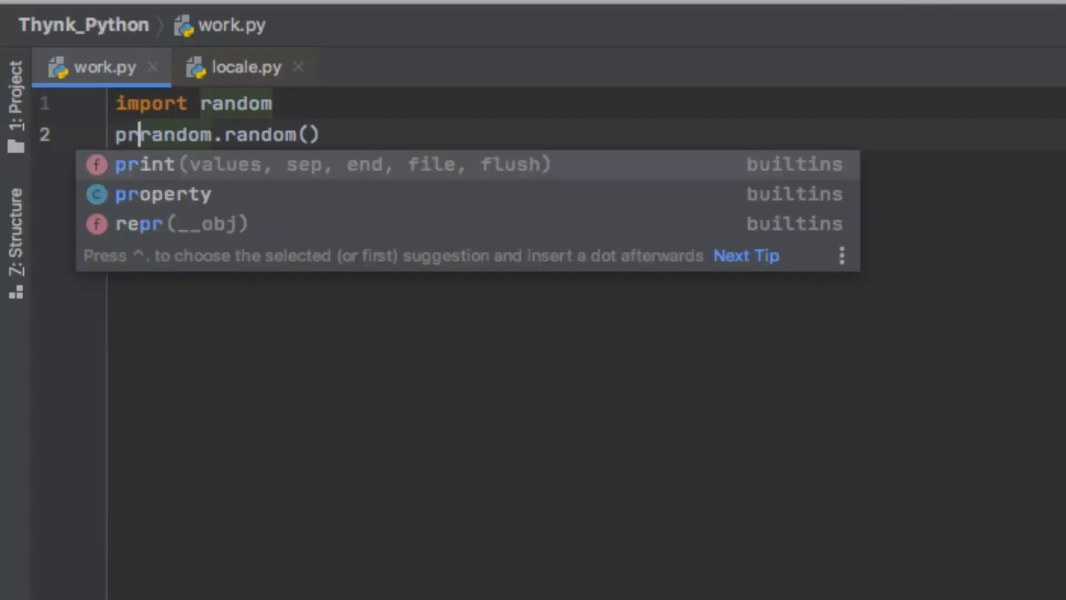
key(Return)
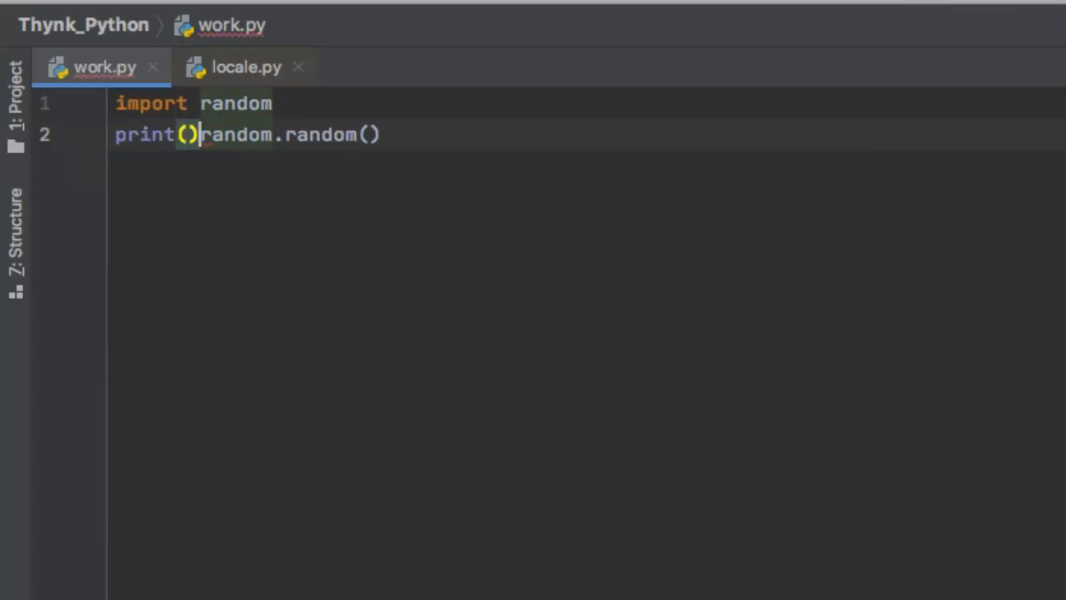
key(BackSpace)
key(End)
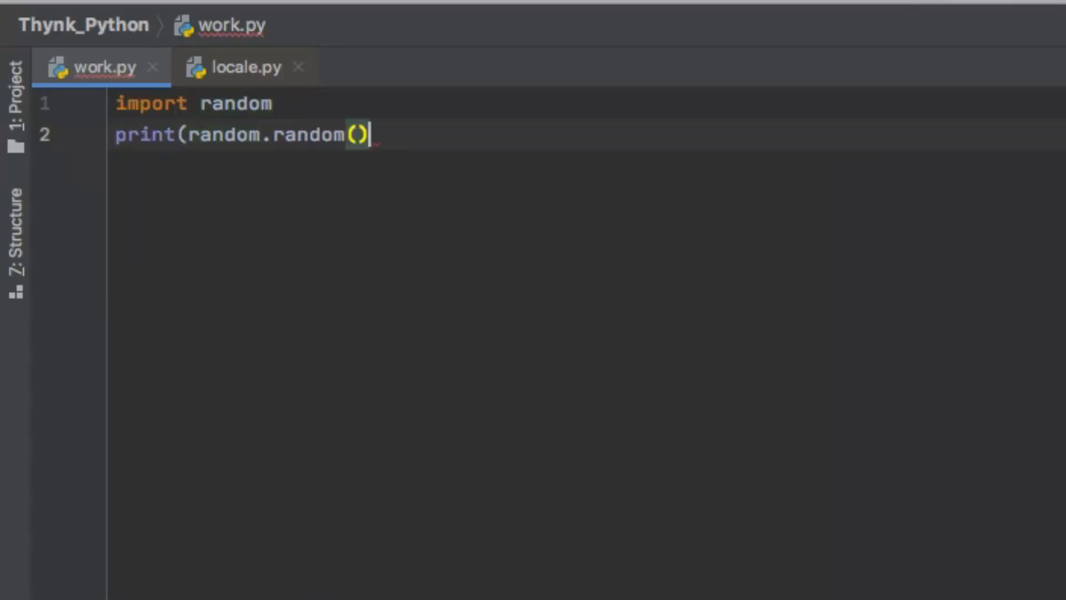
text())
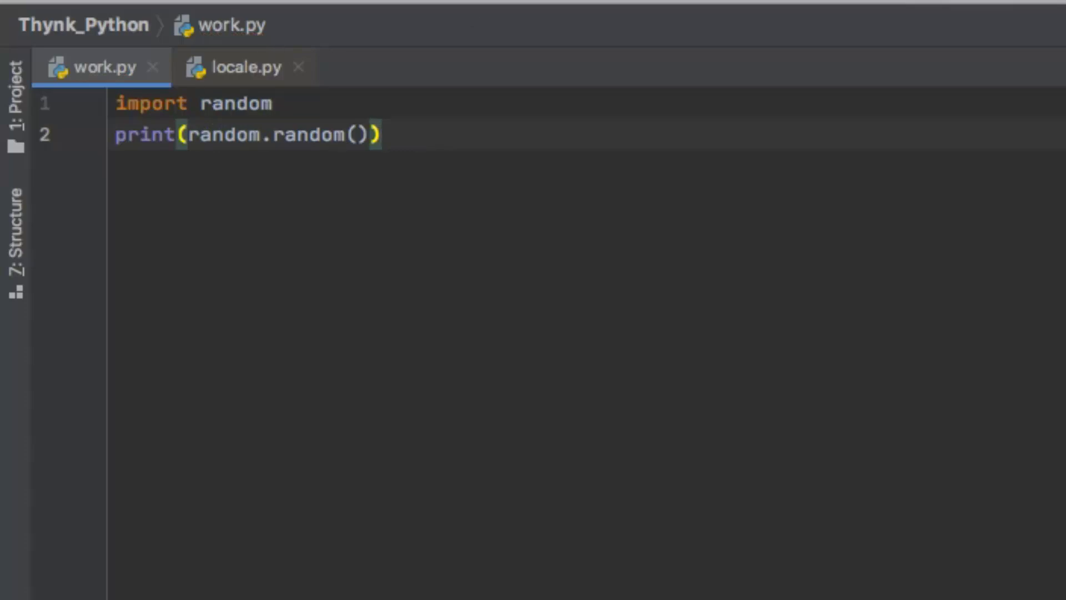
Run work.py and rerun it three times, each printing a different random decimal
key(ctrl+shift+r)
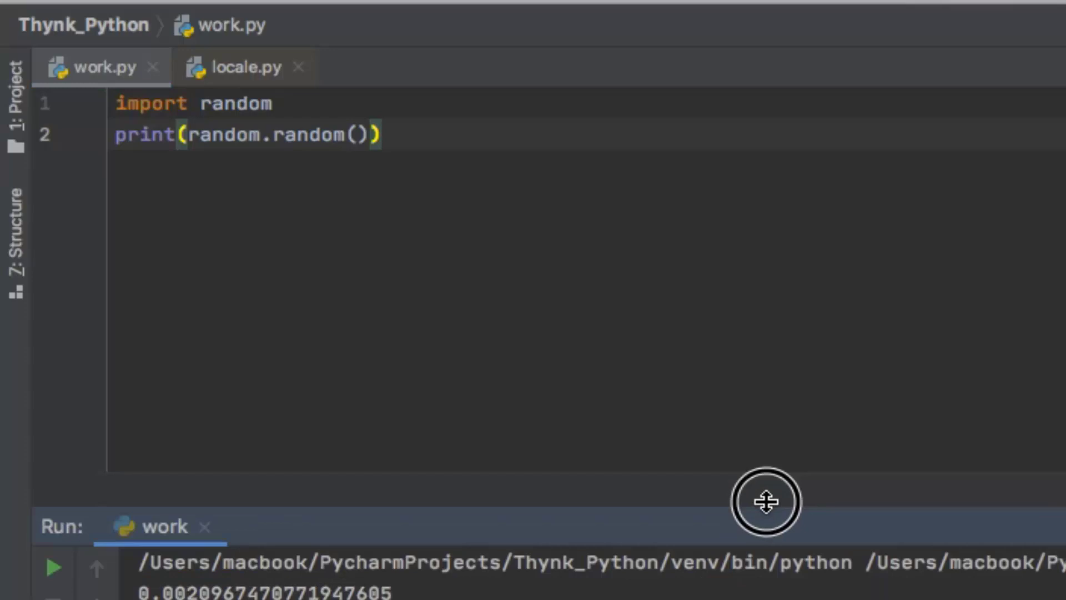
drag(138, 444, 432, 448)
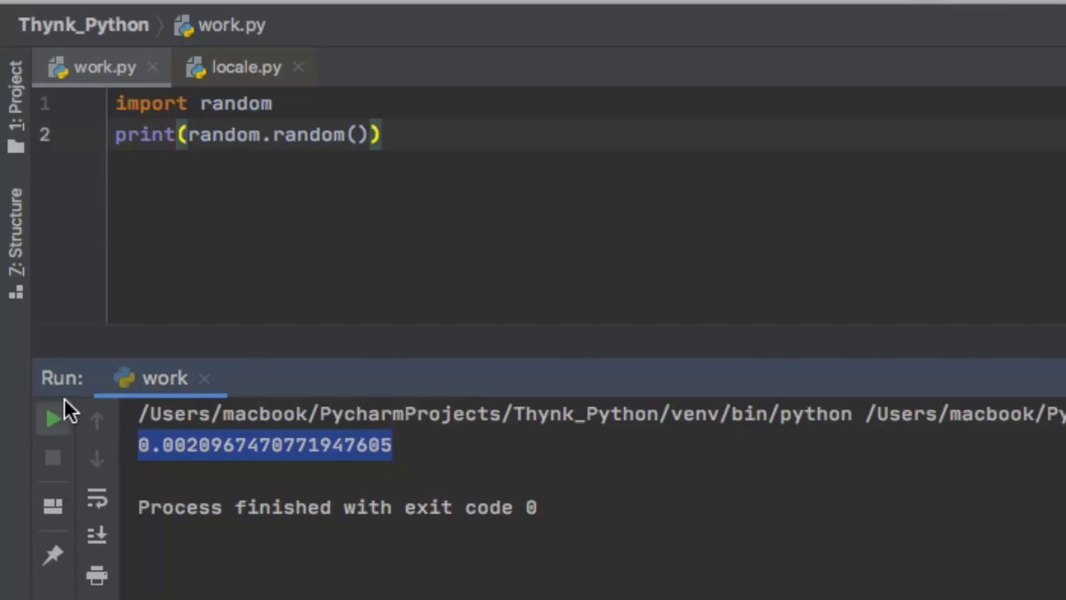
click(51, 419)
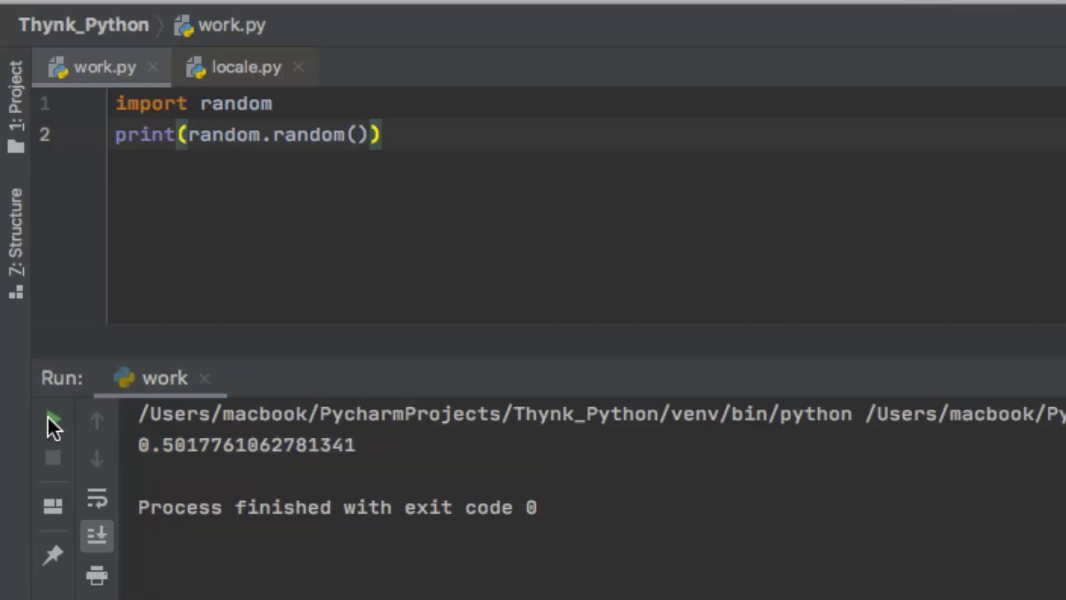
click(54, 418)
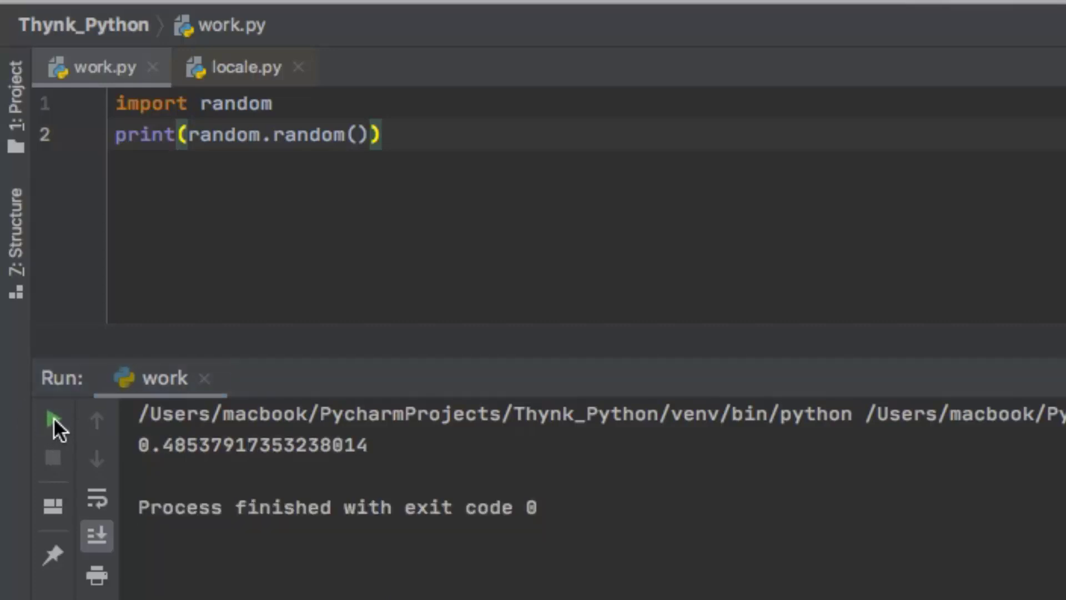
click(53, 420)
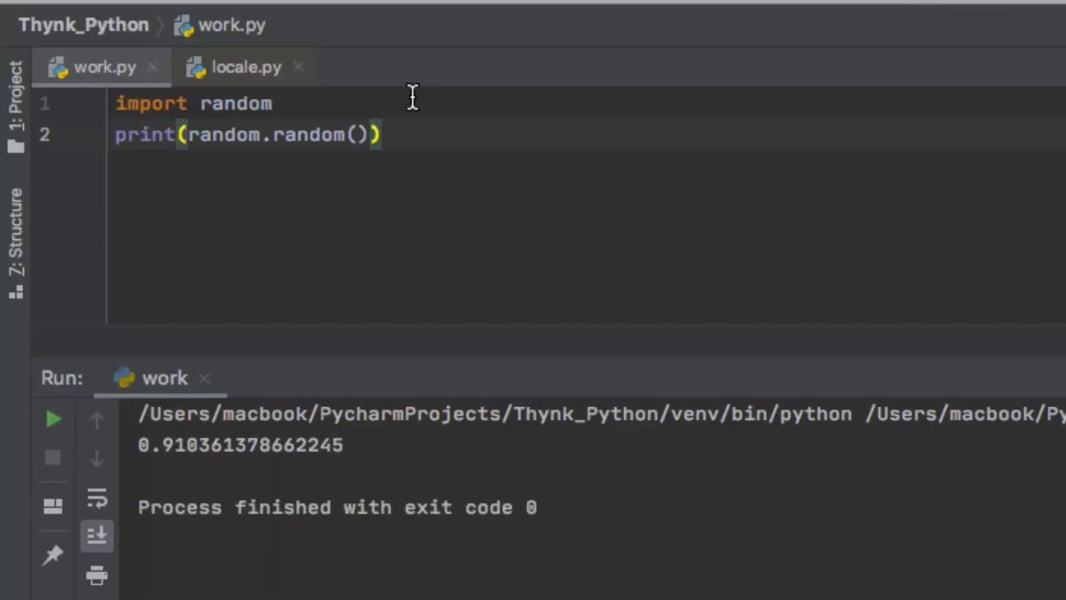
click(298, 109)
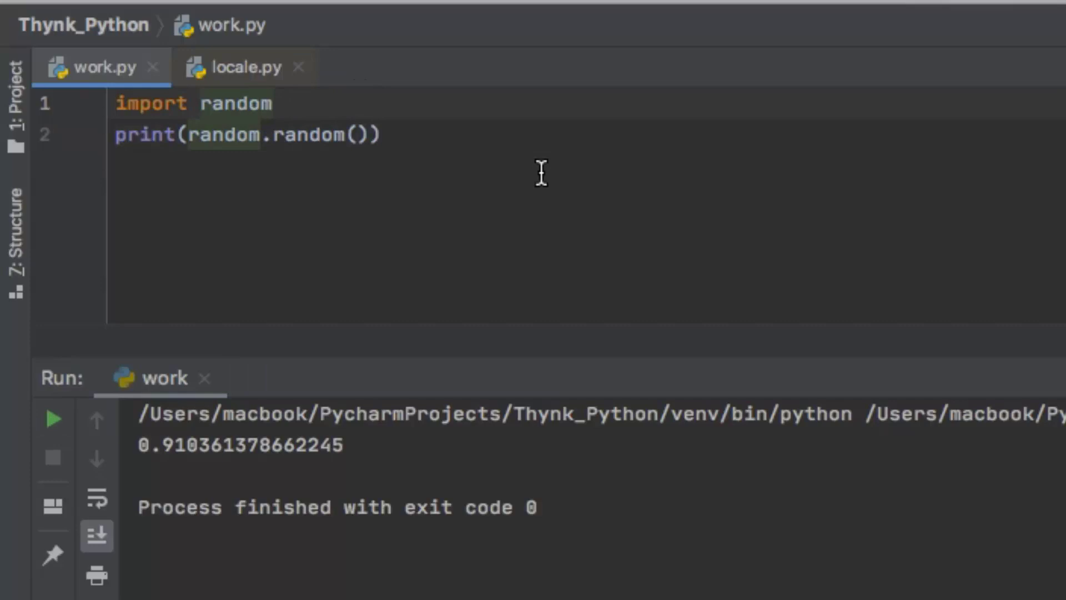
Add a blank line after the import and delete stray characters after the print call
key(Return)
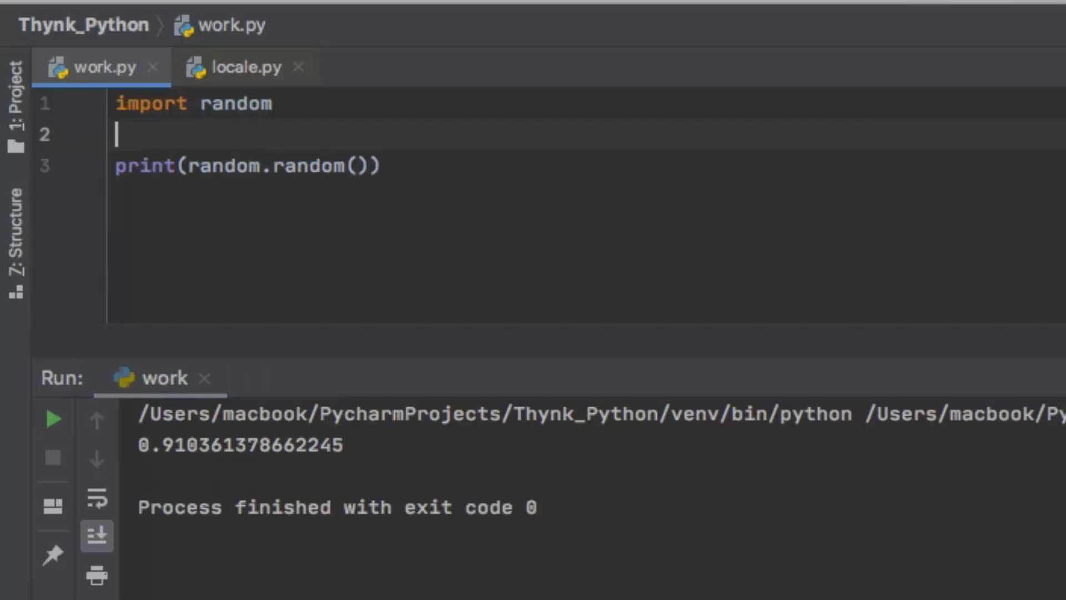
key(Down)
key(End)
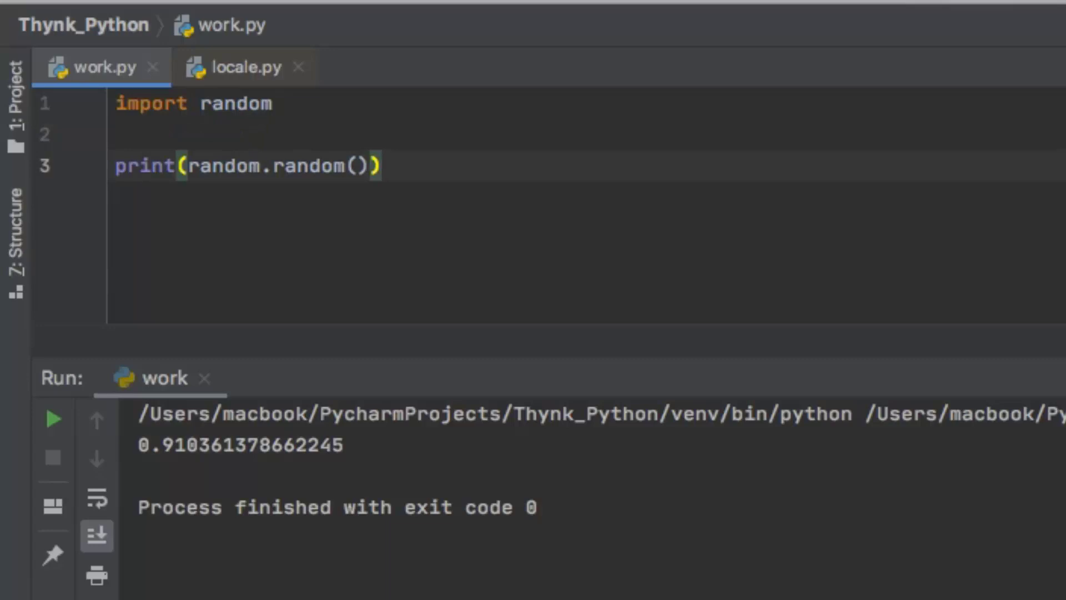
text(fo)
key(BackSpace)
key(BackSpace)
Write a for loop over range(5) on line 2 and indent the print under it
click(121, 133)
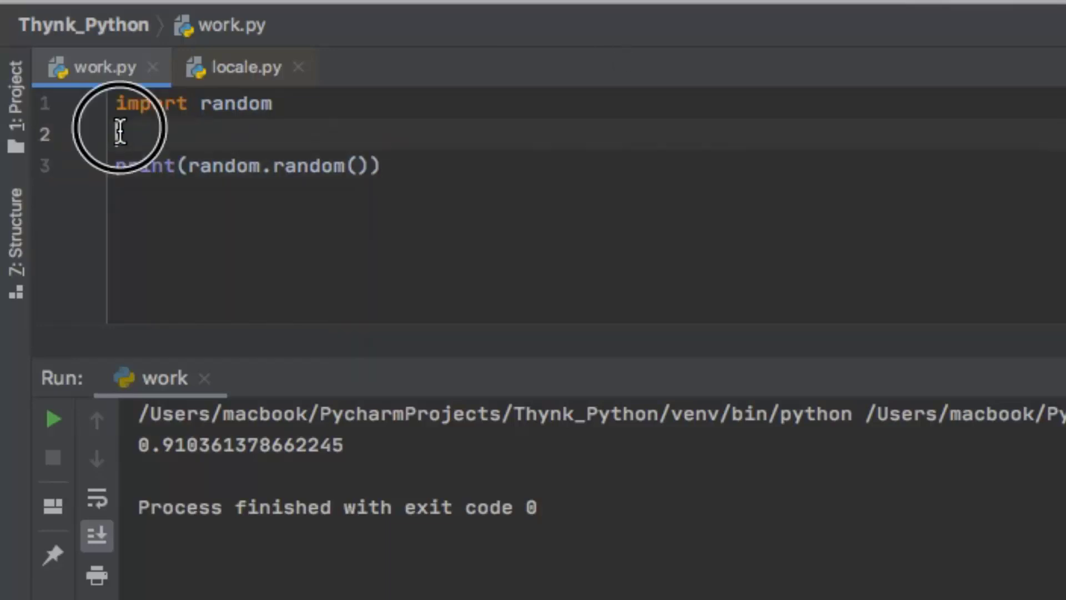
text(for )
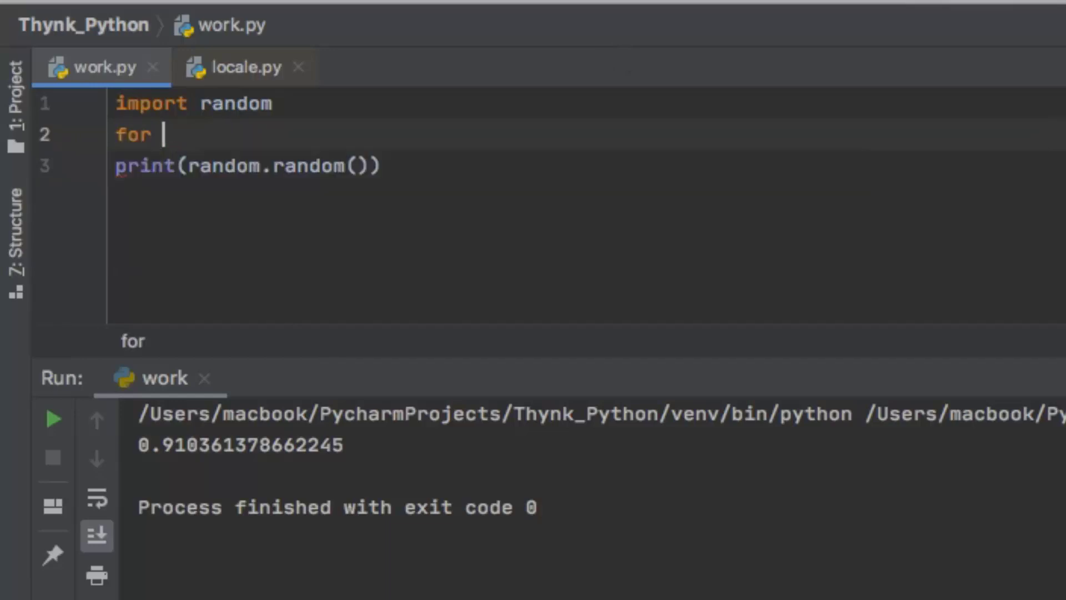
text(i in r)
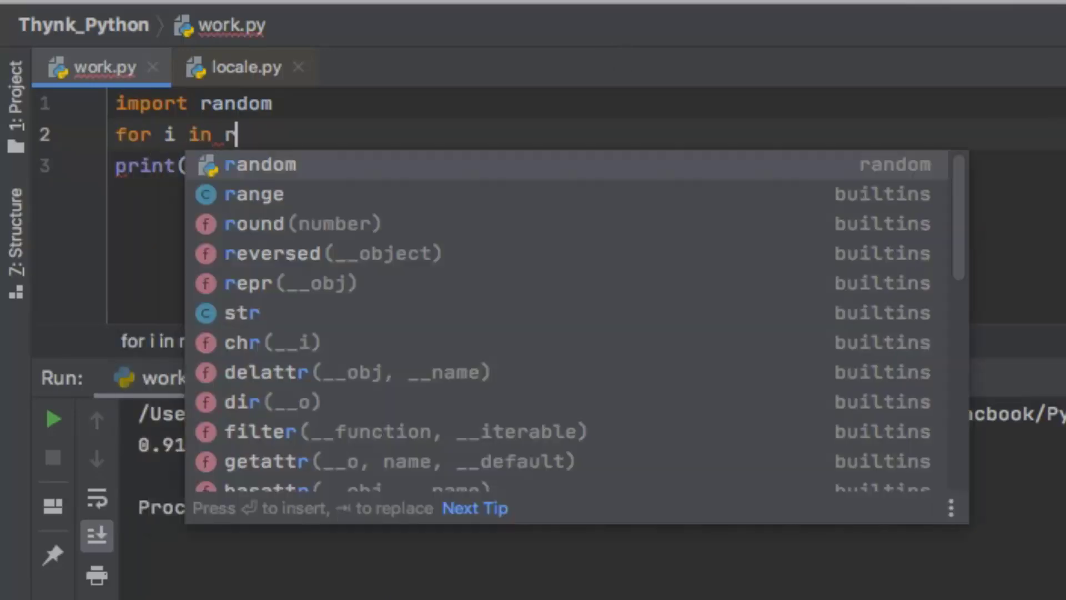
key(Down)
key(Return)
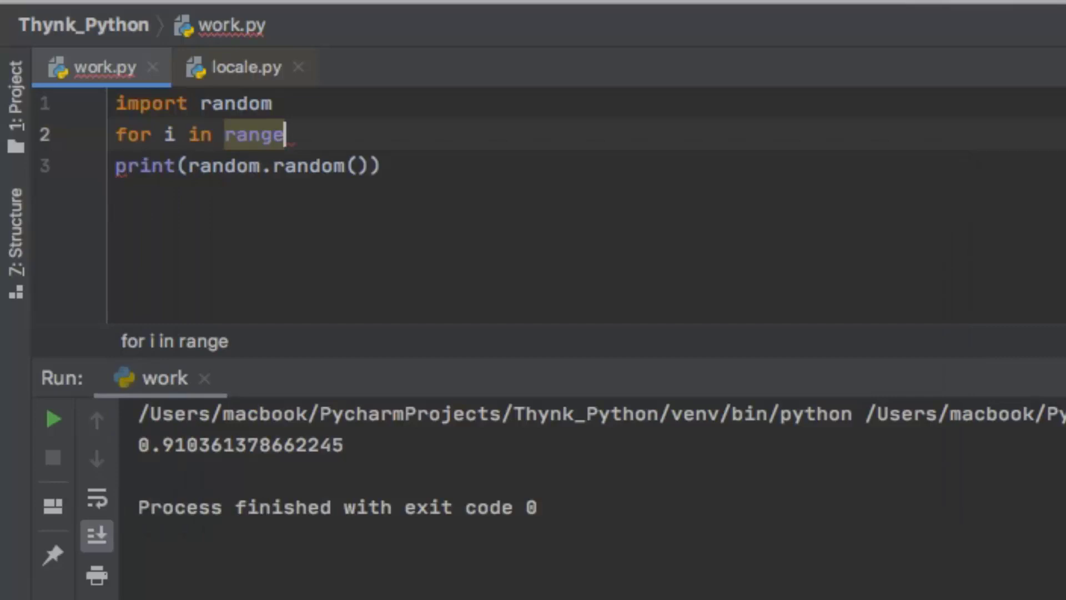
text((5)
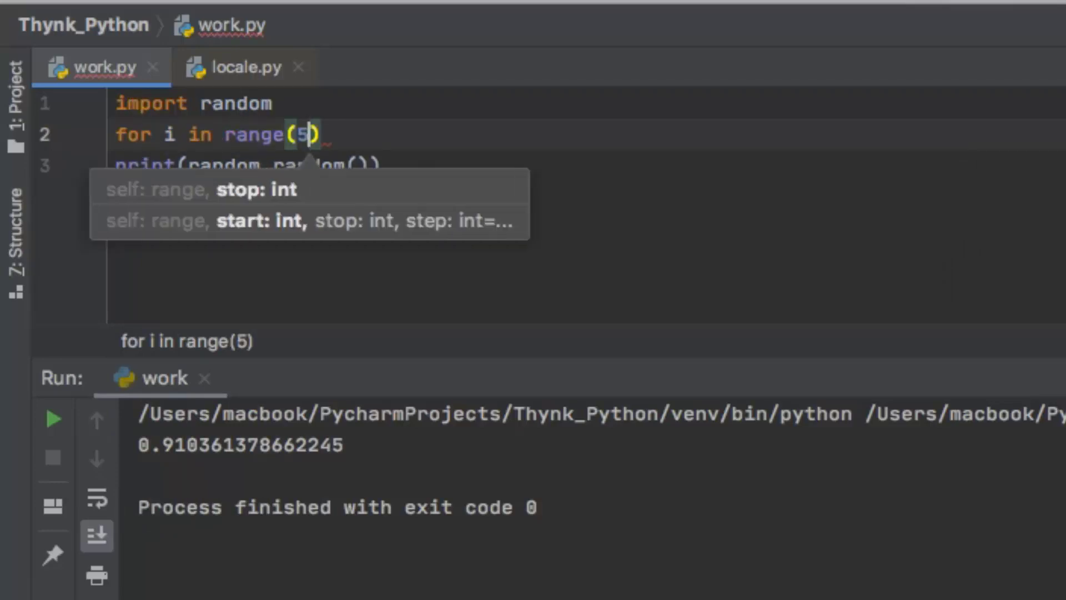
text():)
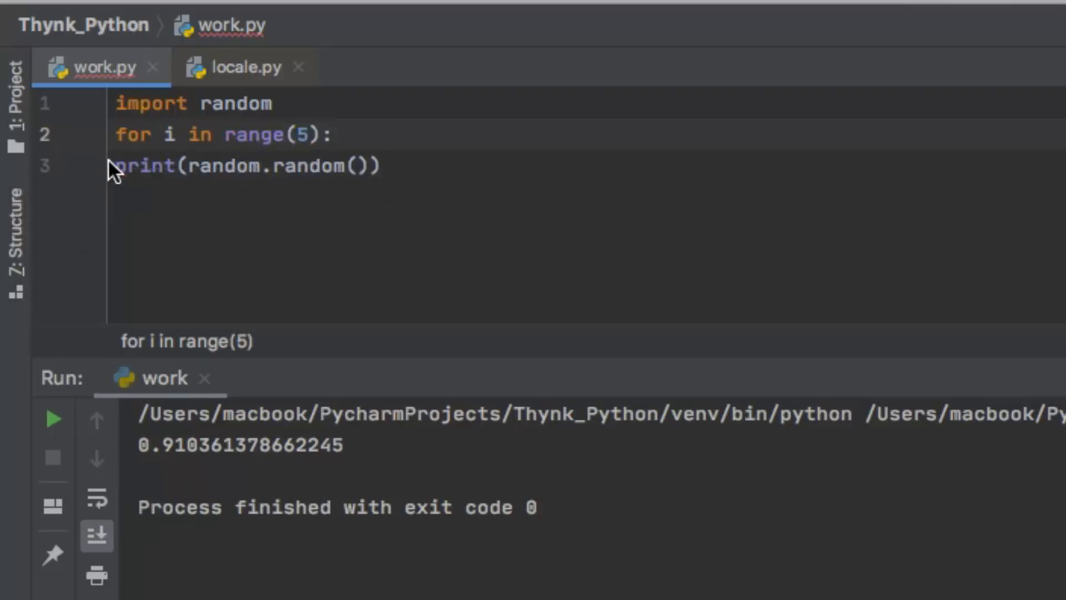
drag(115, 166, 448, 159)
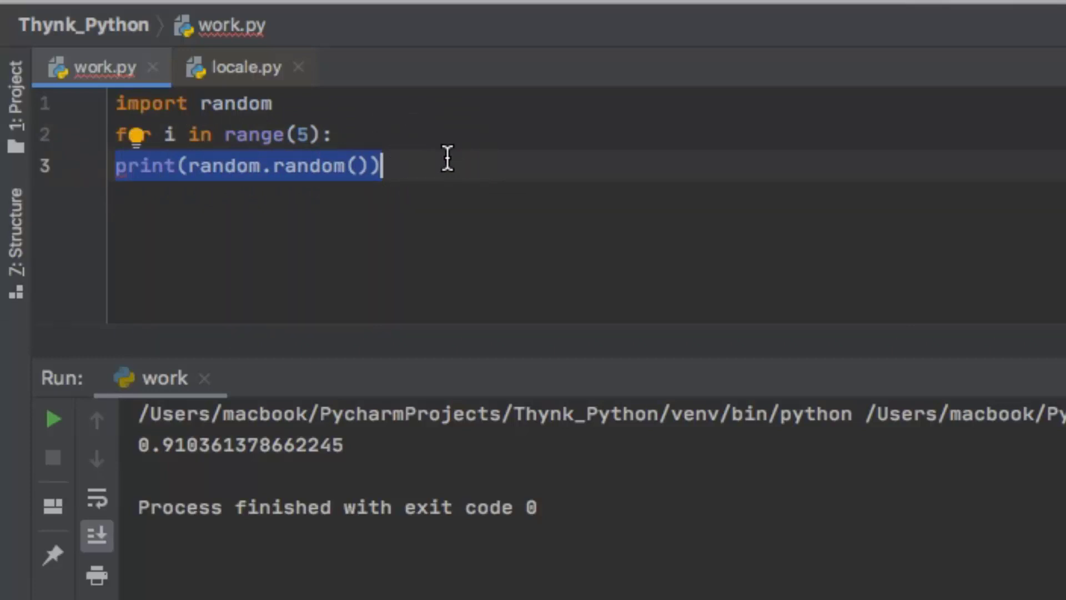
key(Tab)
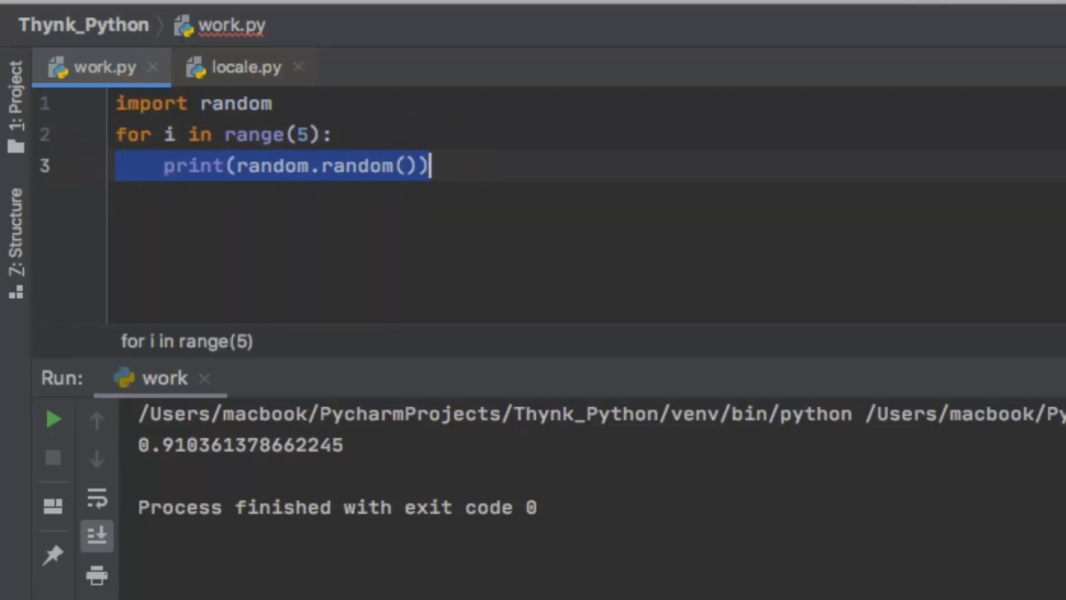
Run the loop script four times, selecting the five printed random decimals to compare
click(50, 420)
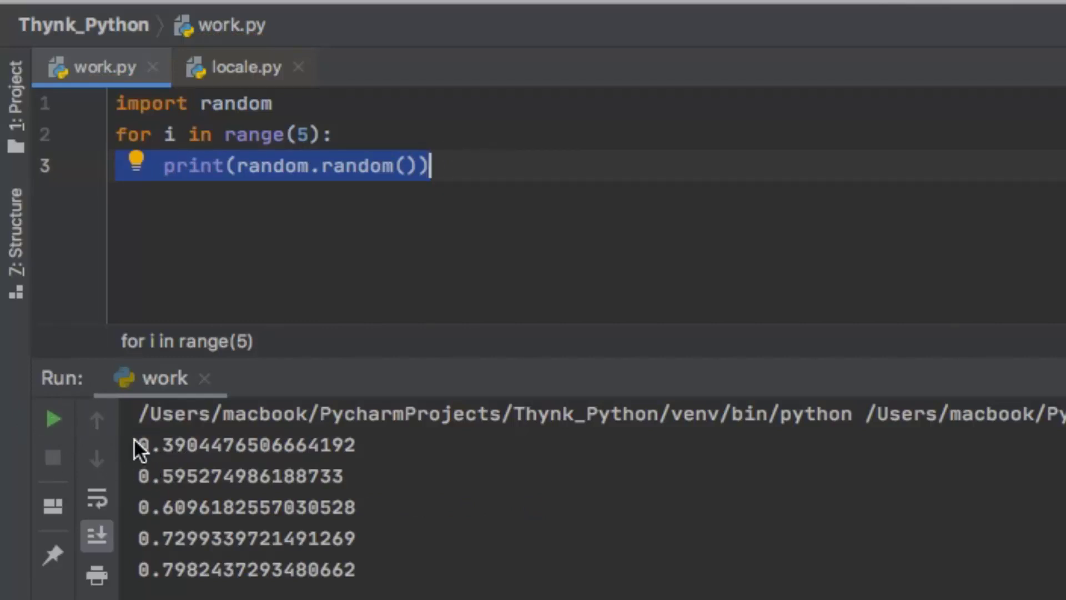
mouse_move(109, 343)
mouse_down()
mouse_move(281, 404)
mouse_move(298, 445)
mouse_up()
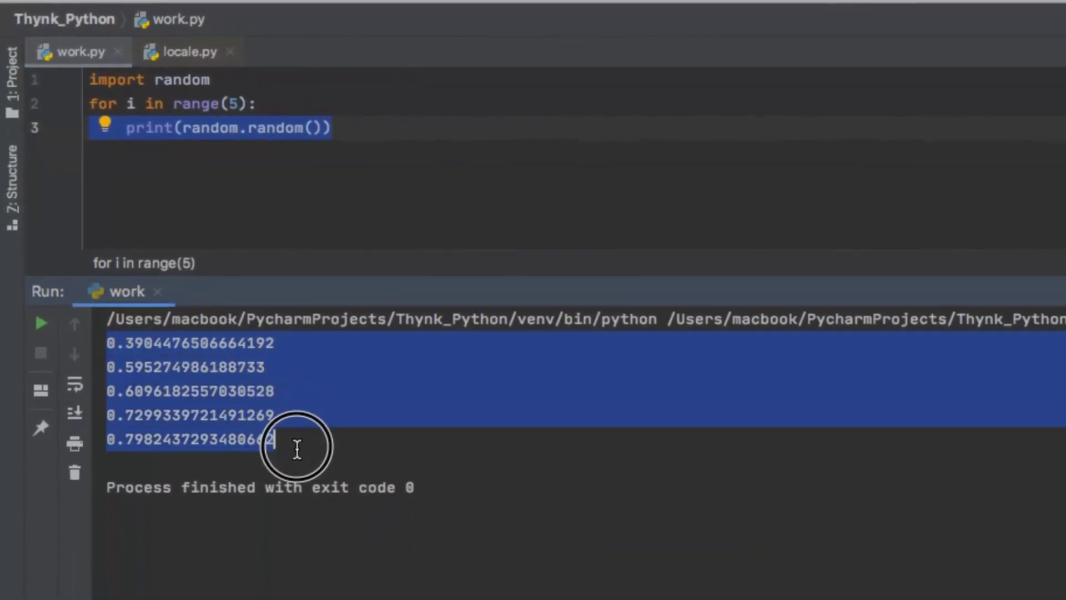
click(375, 151)
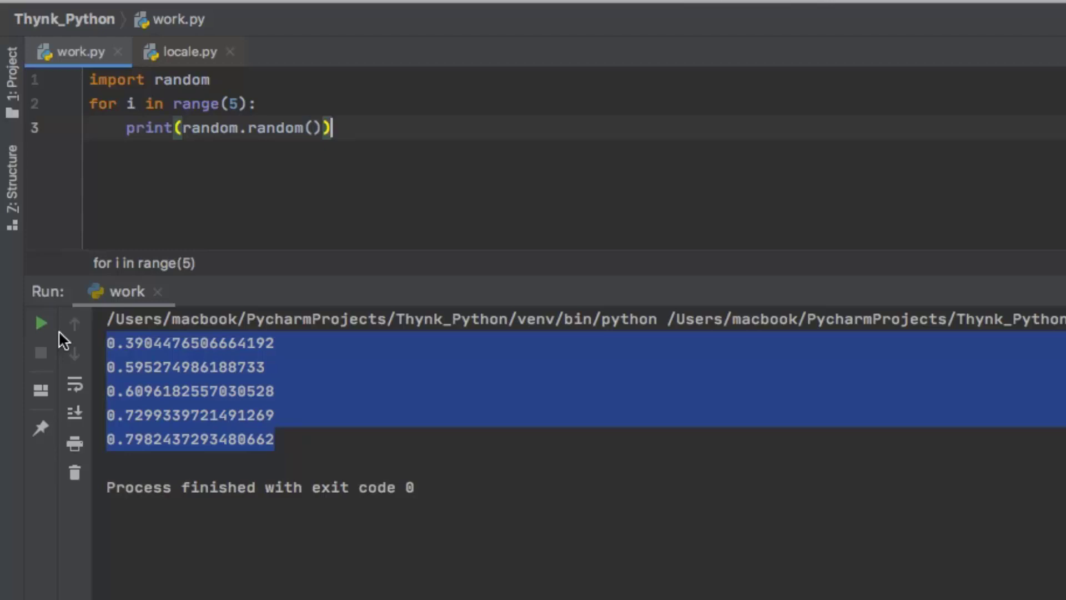
click(41, 323)
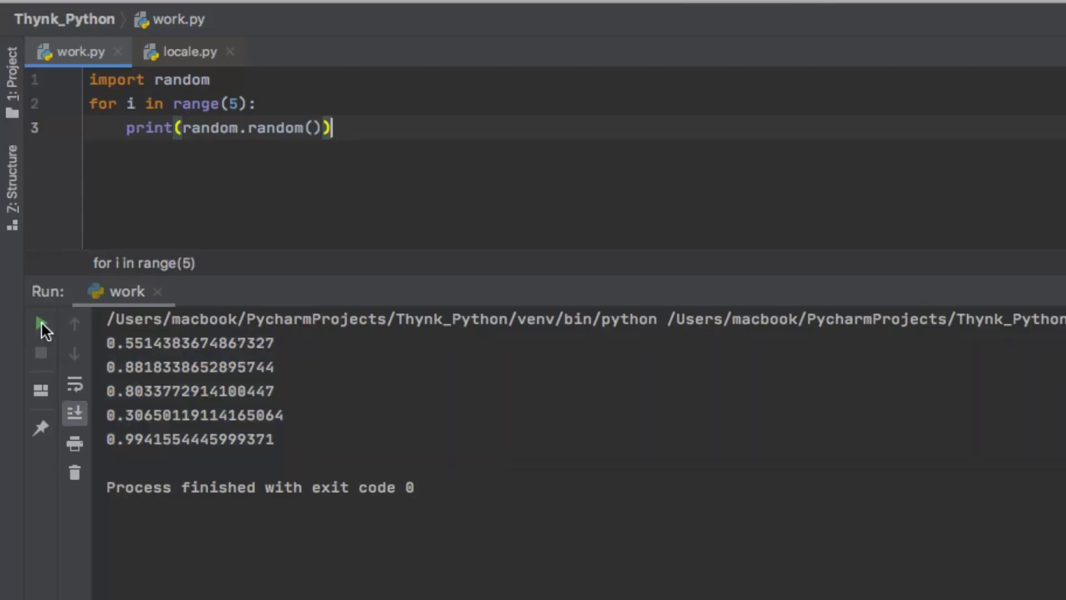
click(41, 324)
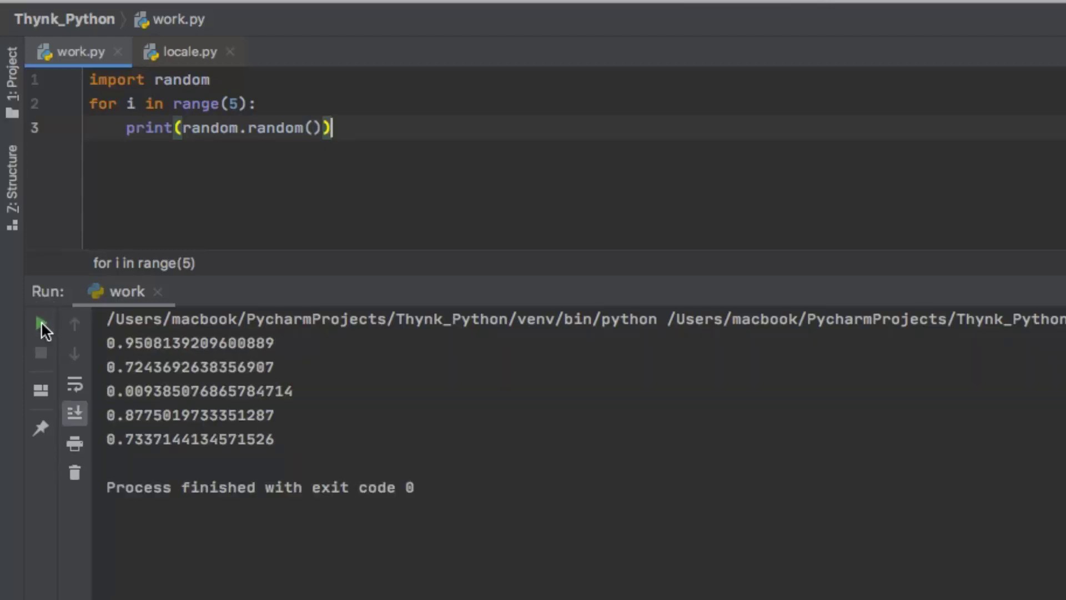
click(41, 325)
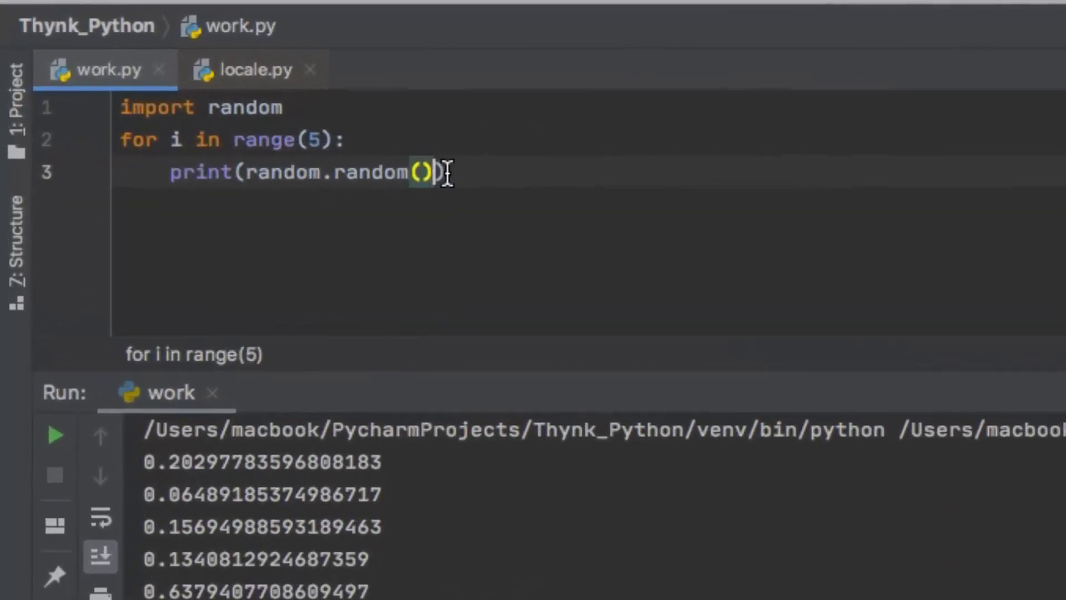
Replace random.random() in the print call with random.randint(10, 20)
click(445, 172)
key(BackSpace)
key(BackSpace)
key(BackSpace)
key(BackSpace)
key(BackSpace)
key(BackSpace)
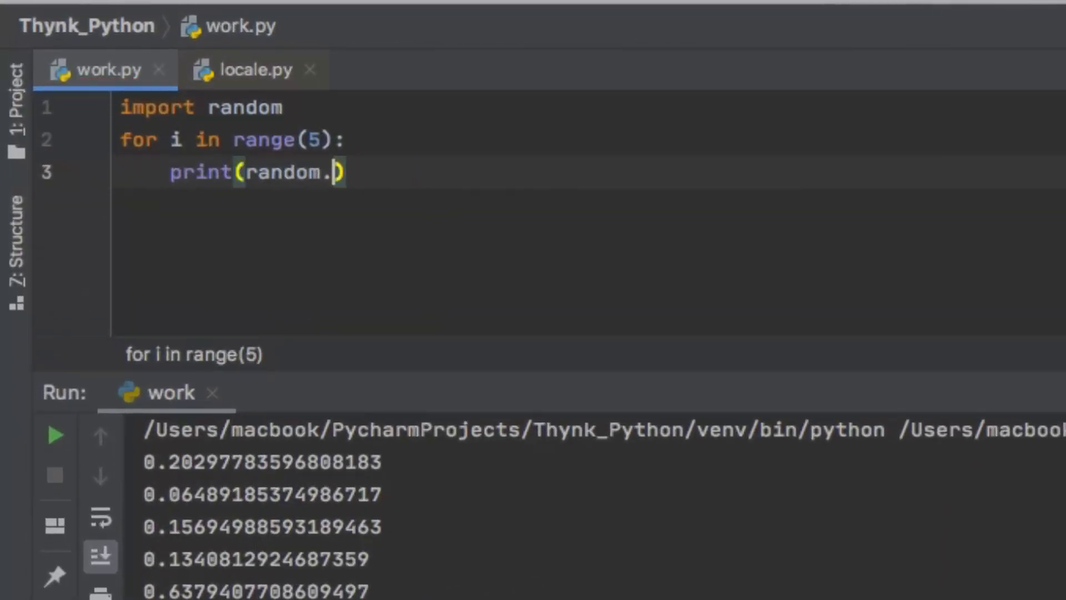
key(BackSpace)
text(.)
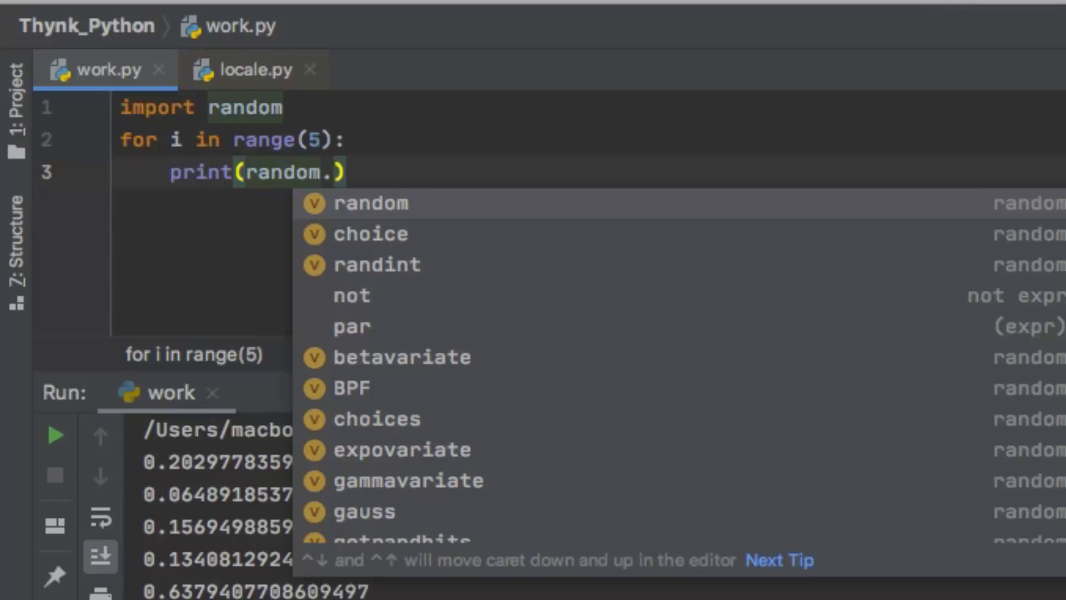
key(Down)
key(Down)
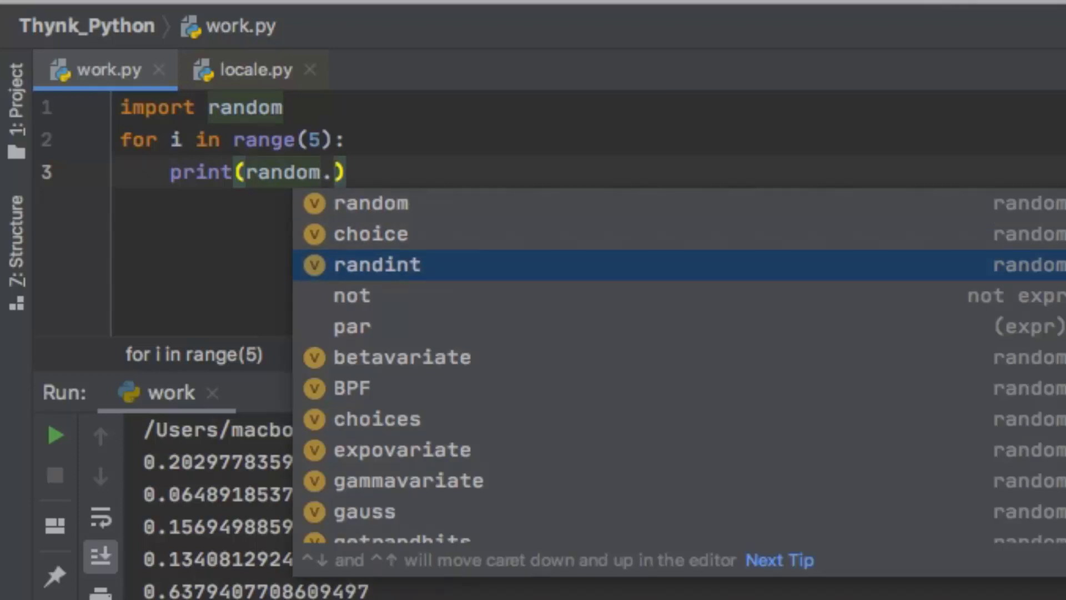
key(Return)
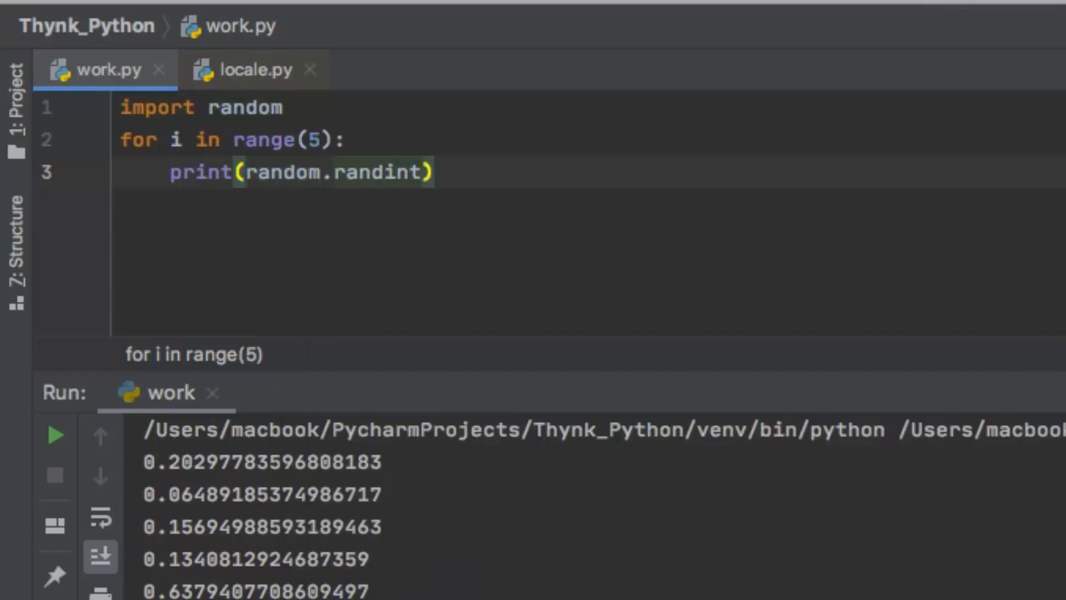
text(()
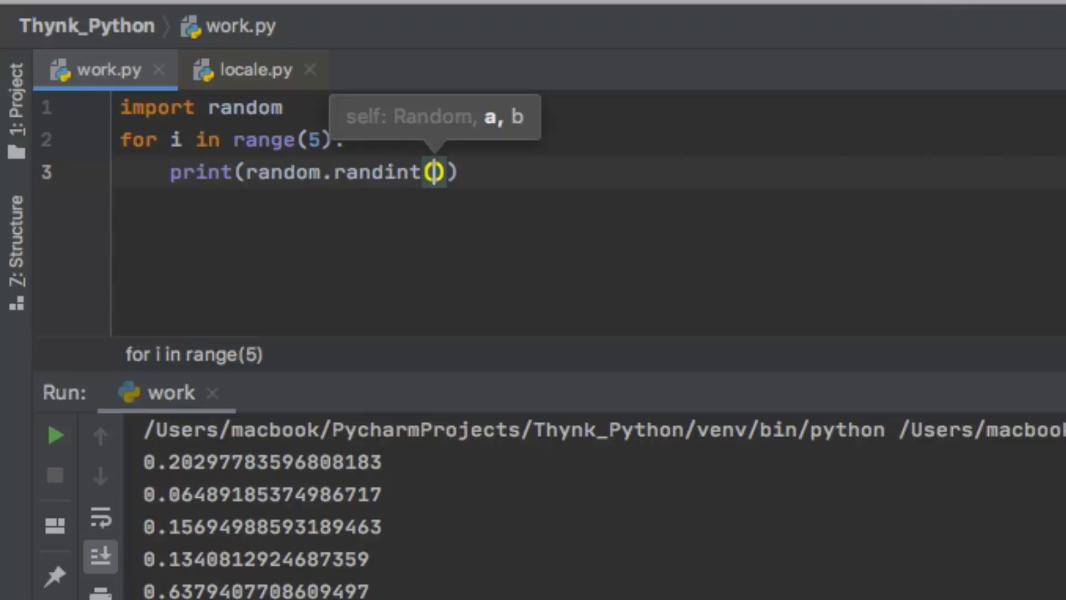
text(10)
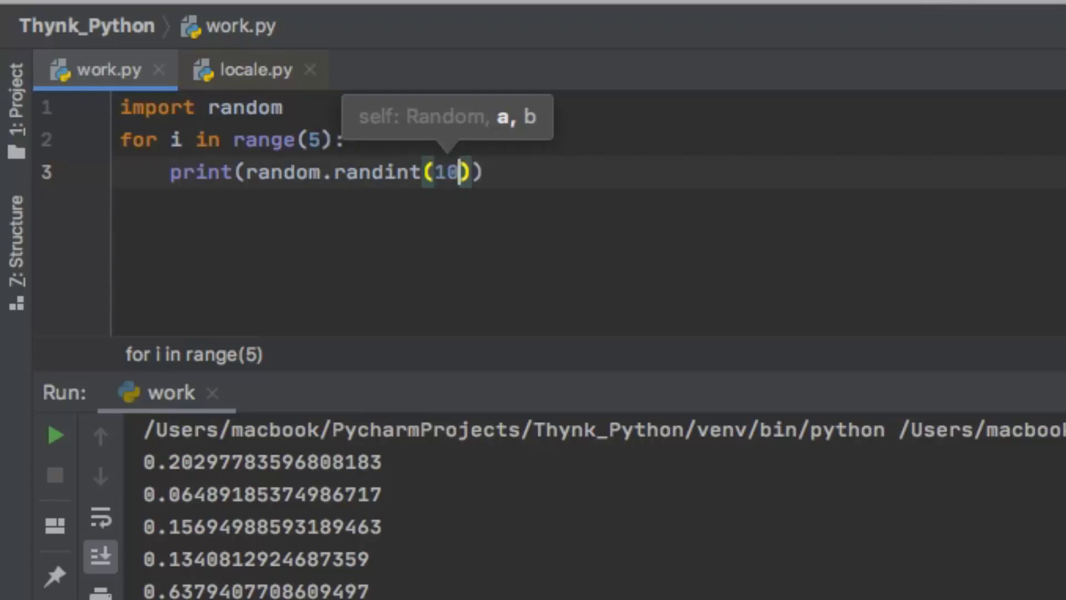
text(,)
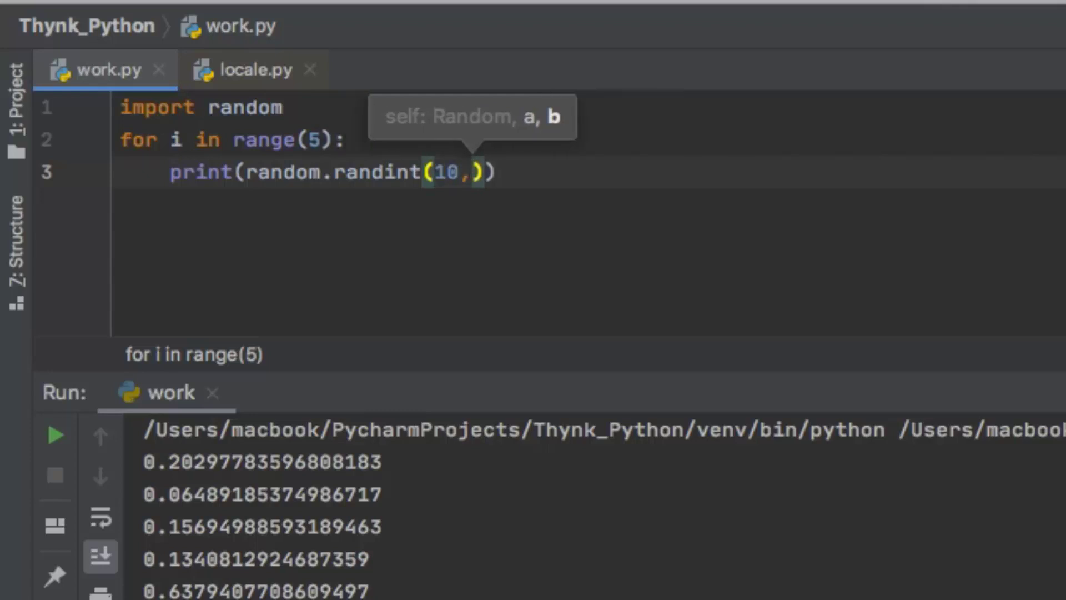
text(20)
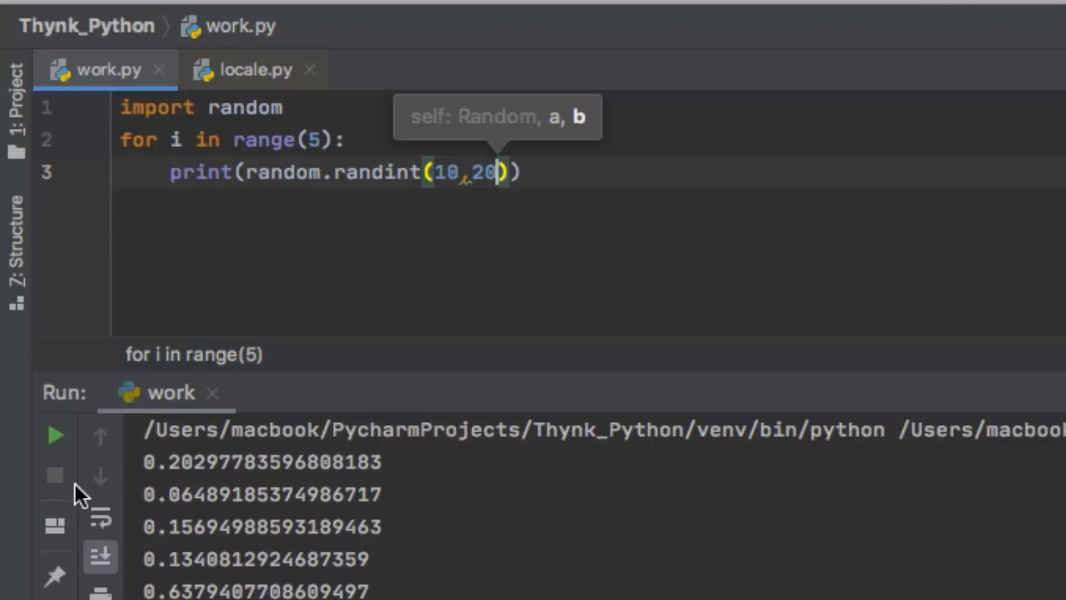
Rerun the script four times for random integers 10–20, then collapse the Run panel
click(55, 436)
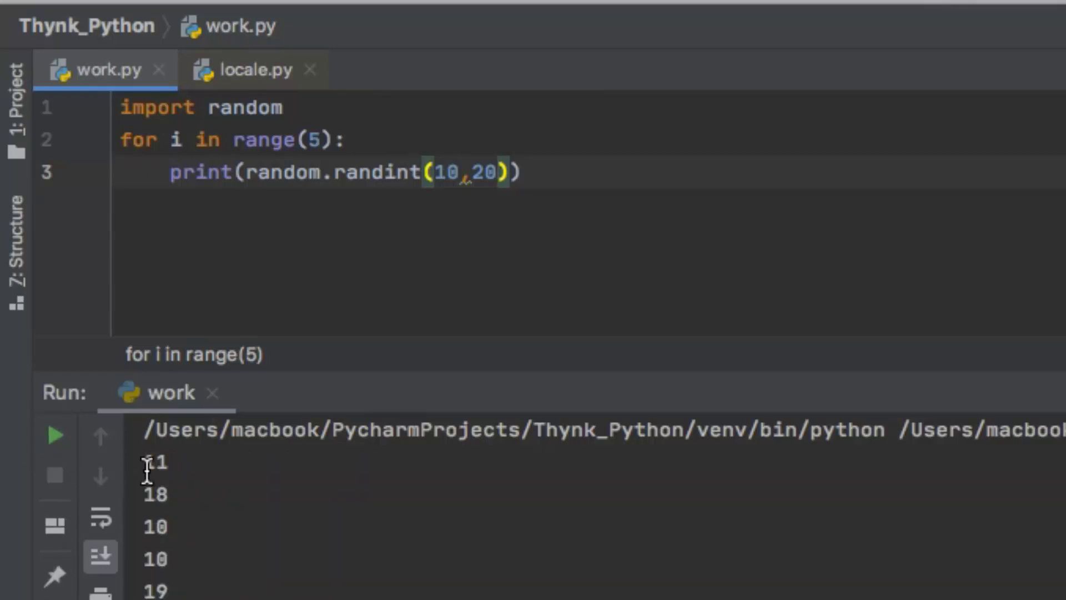
double_click(158, 464)
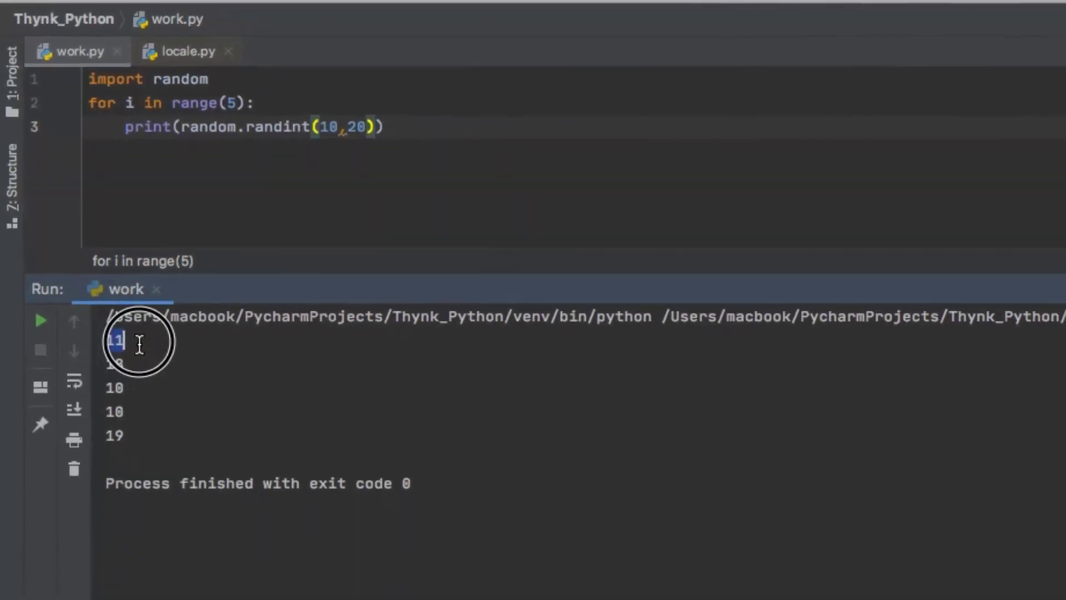
drag(139, 344, 158, 440)
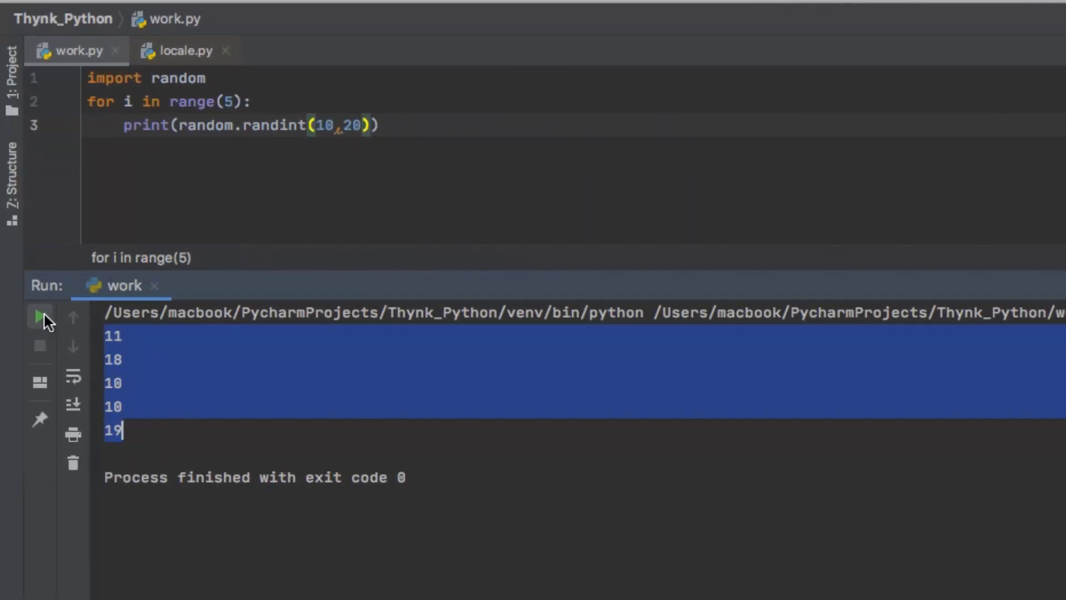
click(135, 437)
click(41, 316)
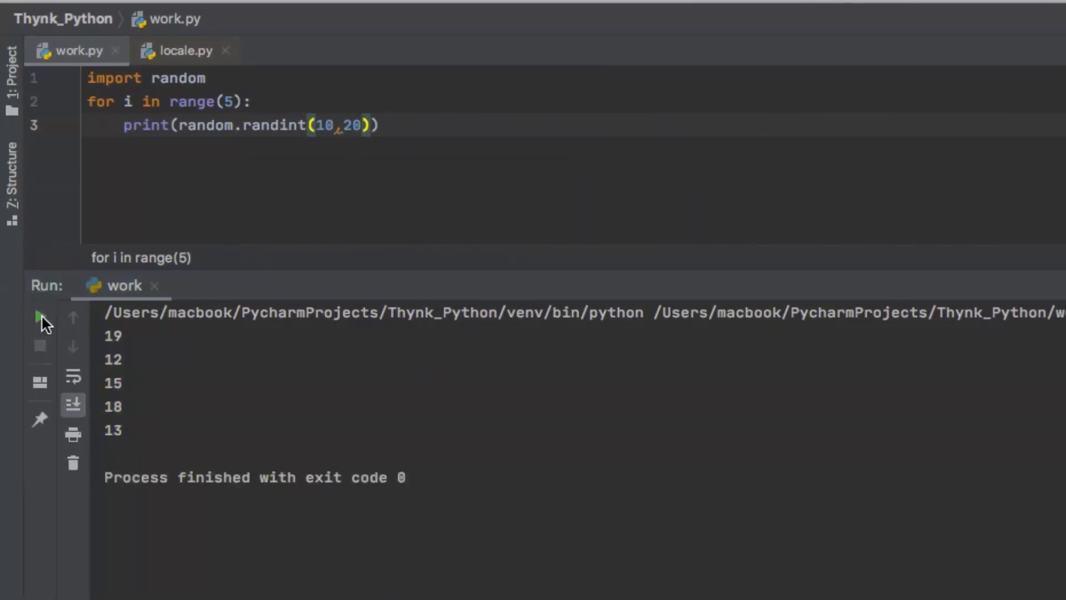
click(41, 316)
click(39, 316)
drag(531, 288, 533, 595)
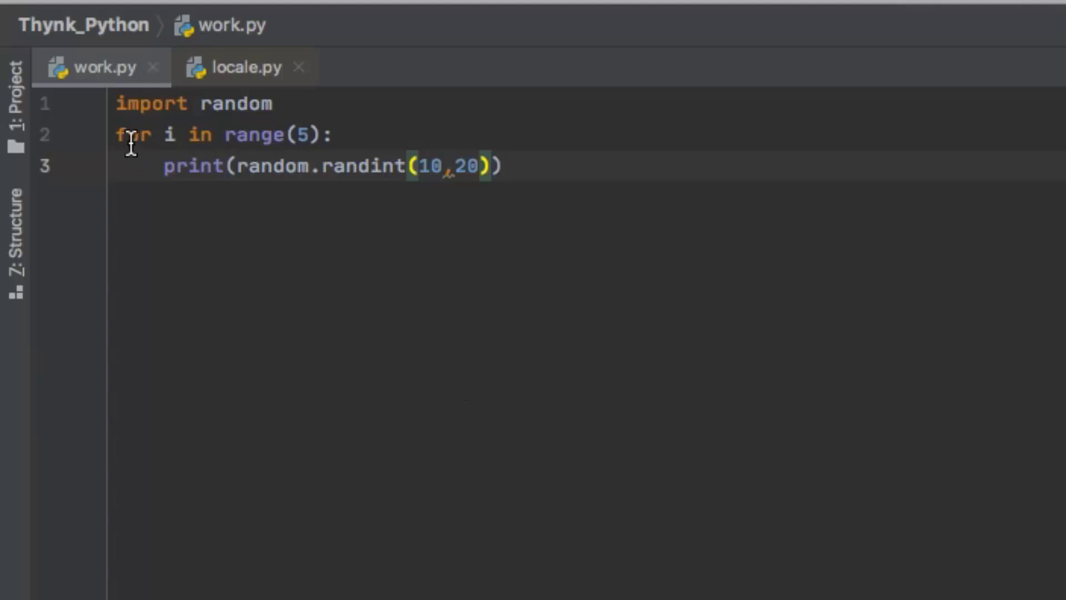
Delete the for loop and its print line, and start a new line below import random
drag(117, 136, 619, 186)
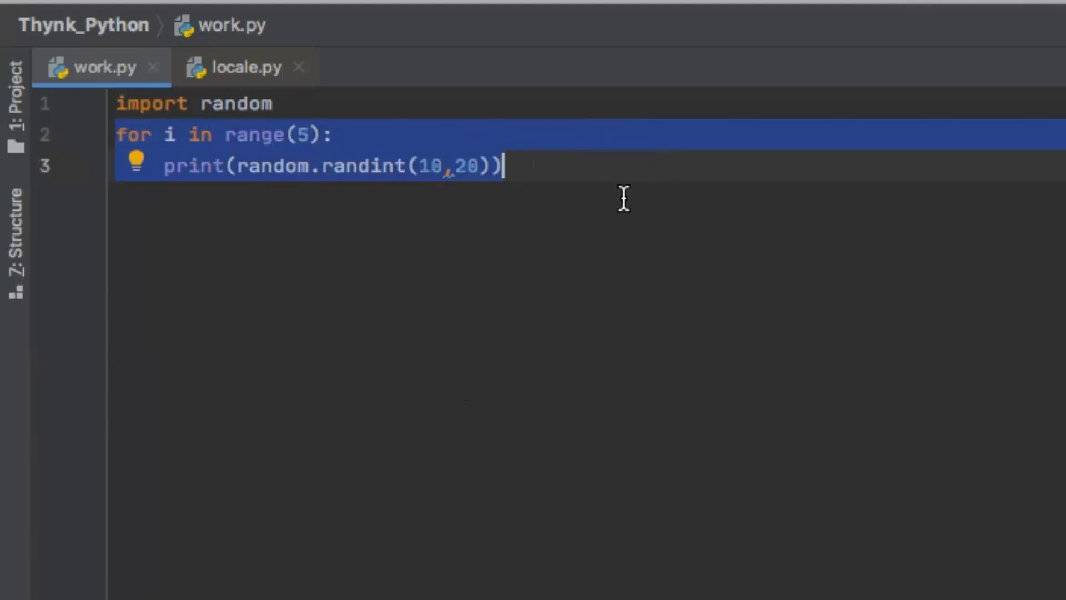
key(Return)
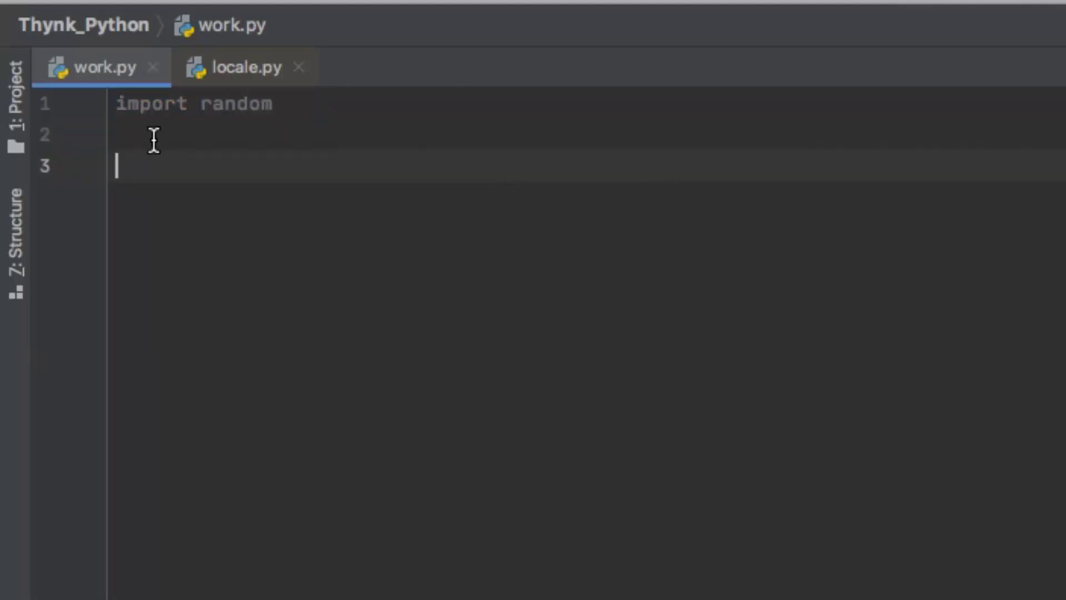
click(283, 102)
key(Return)
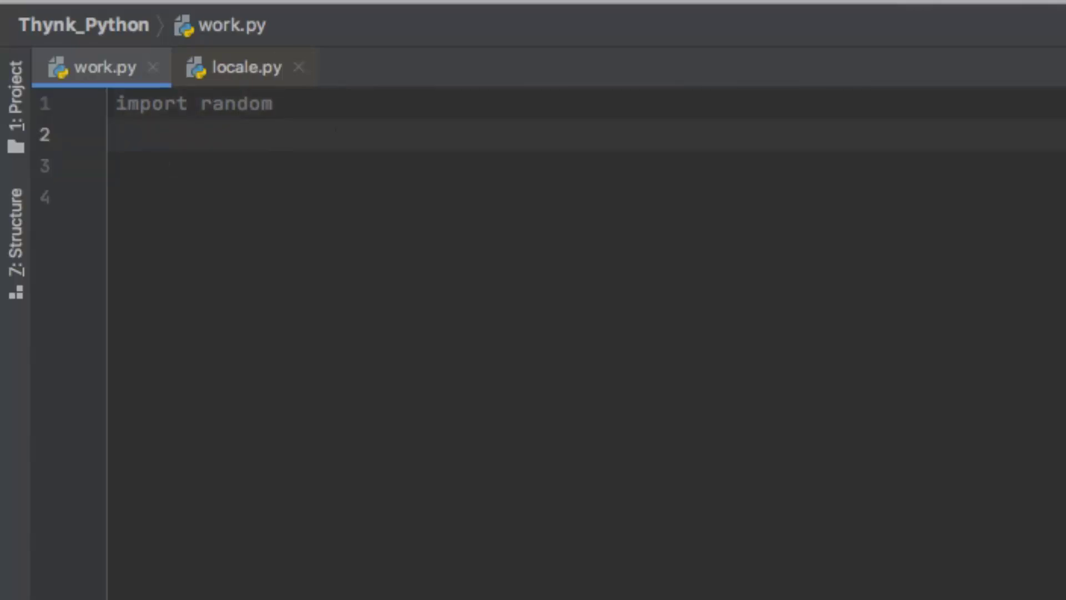
text(frui)
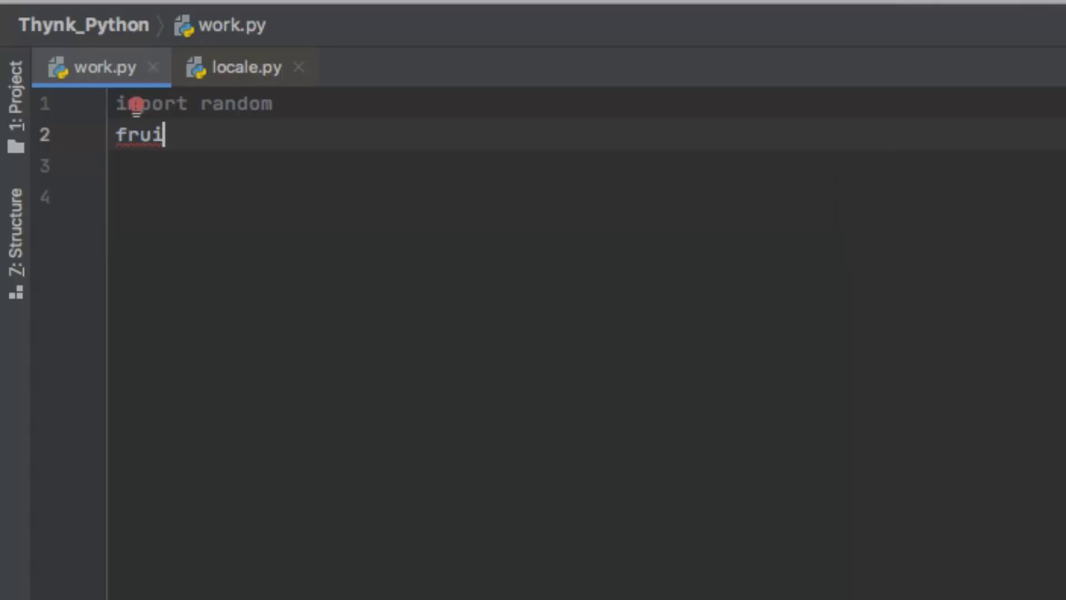
text(ts = )
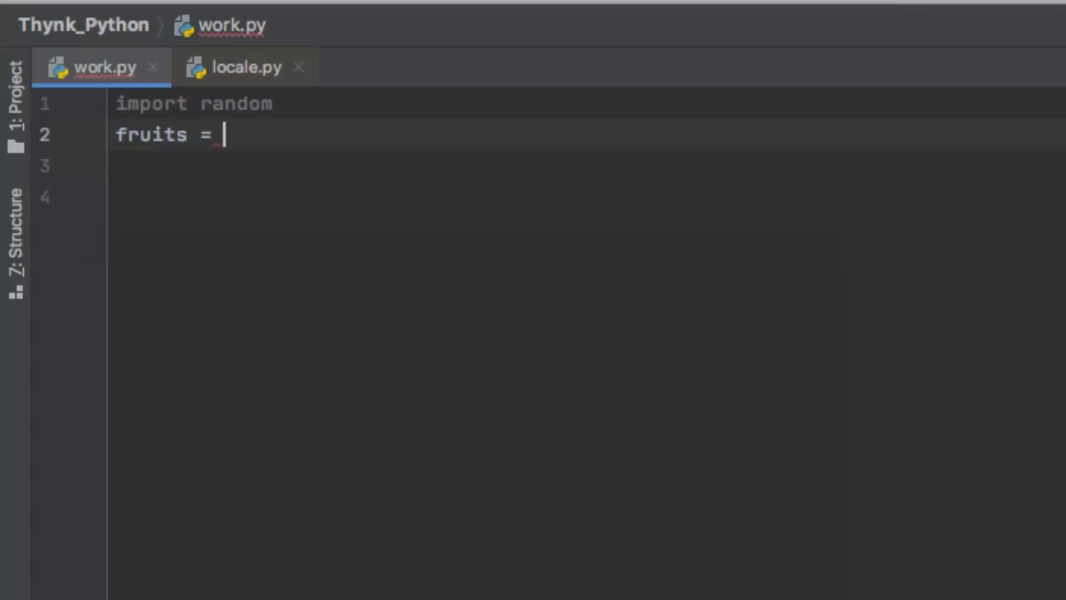
text(['mango)
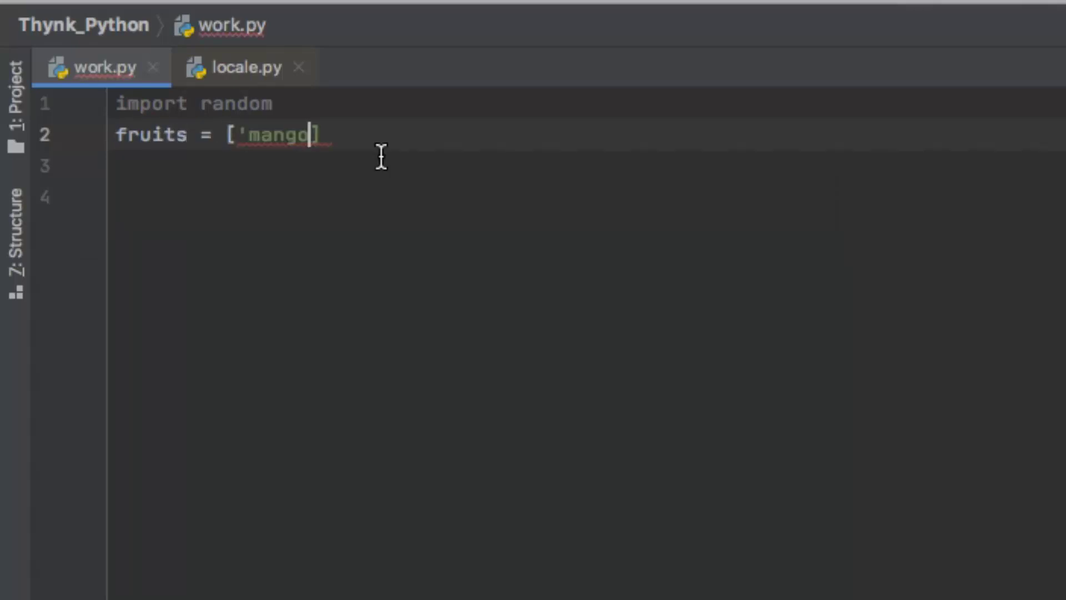
text(')
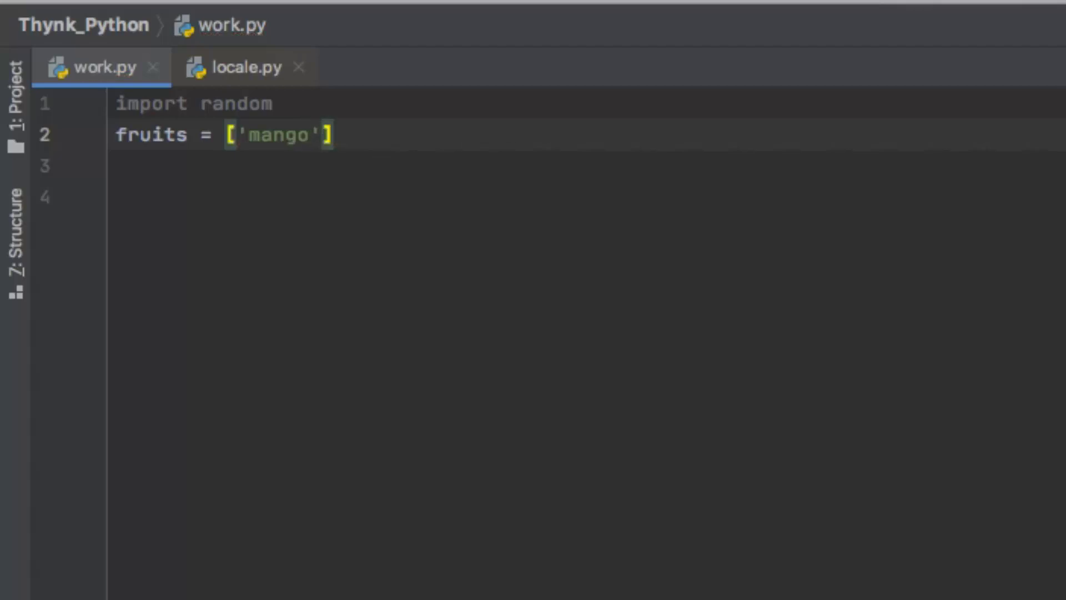
text(,')
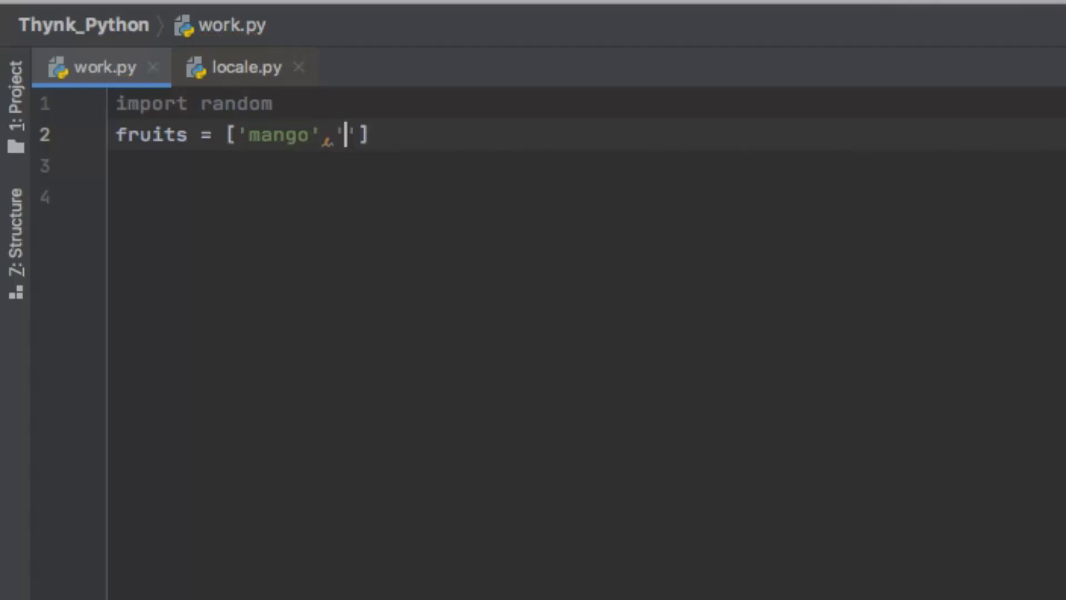
text(orange)
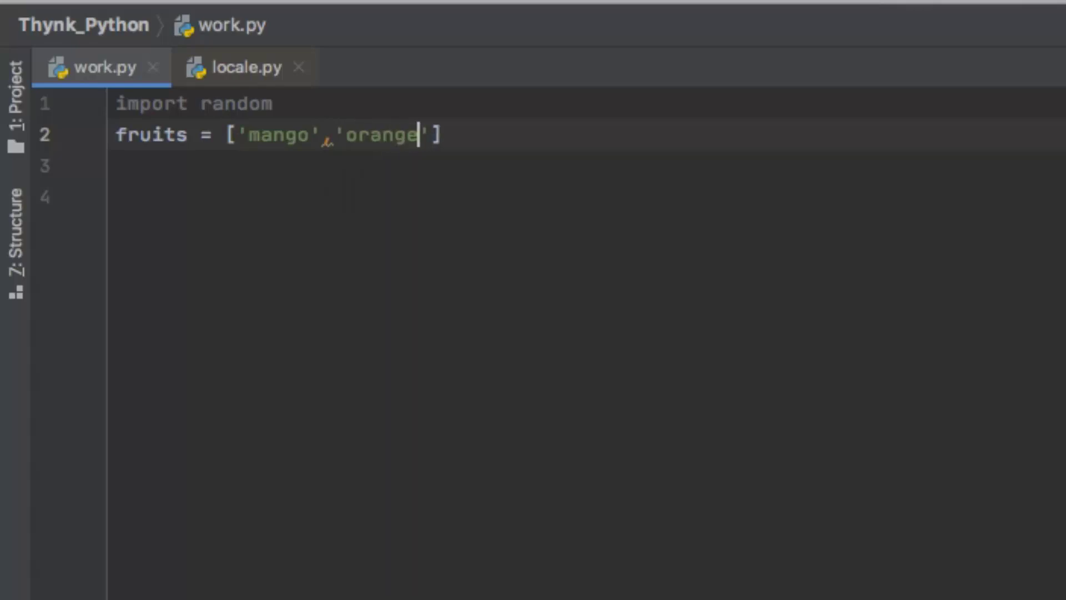
Add 'plum' and 'grapes' after 'orange' in the fruits list
key(Right)
text(,)
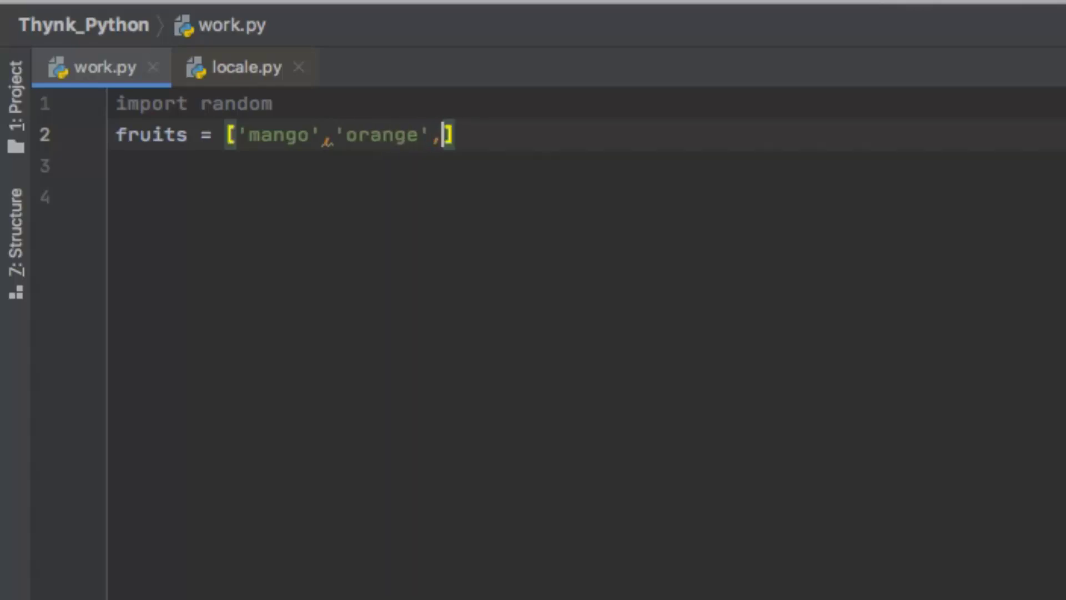
text('plum)
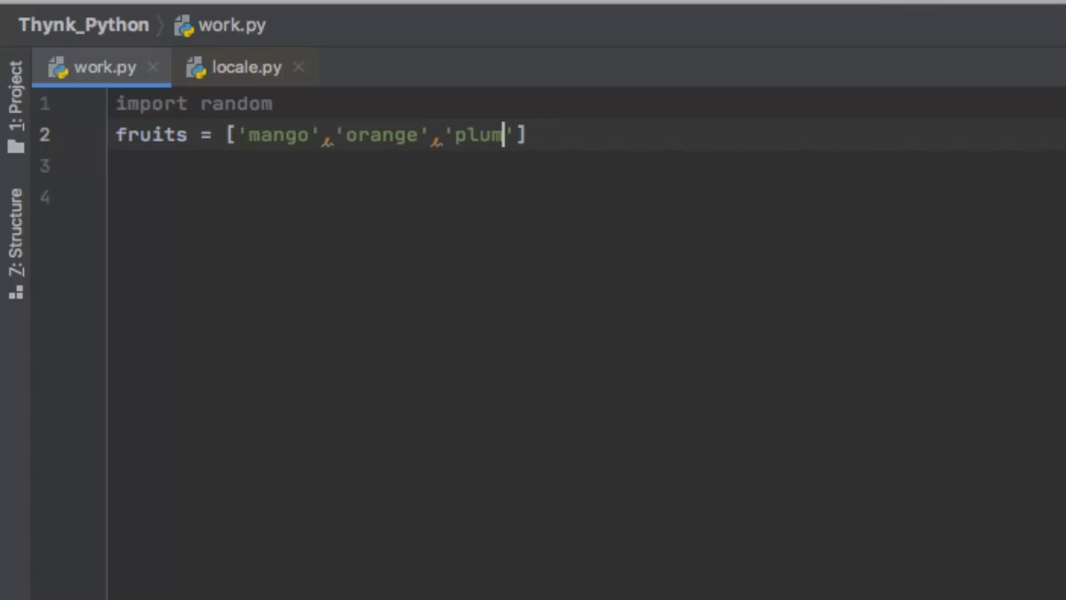
key(Right)
text(,')
text(grapes)
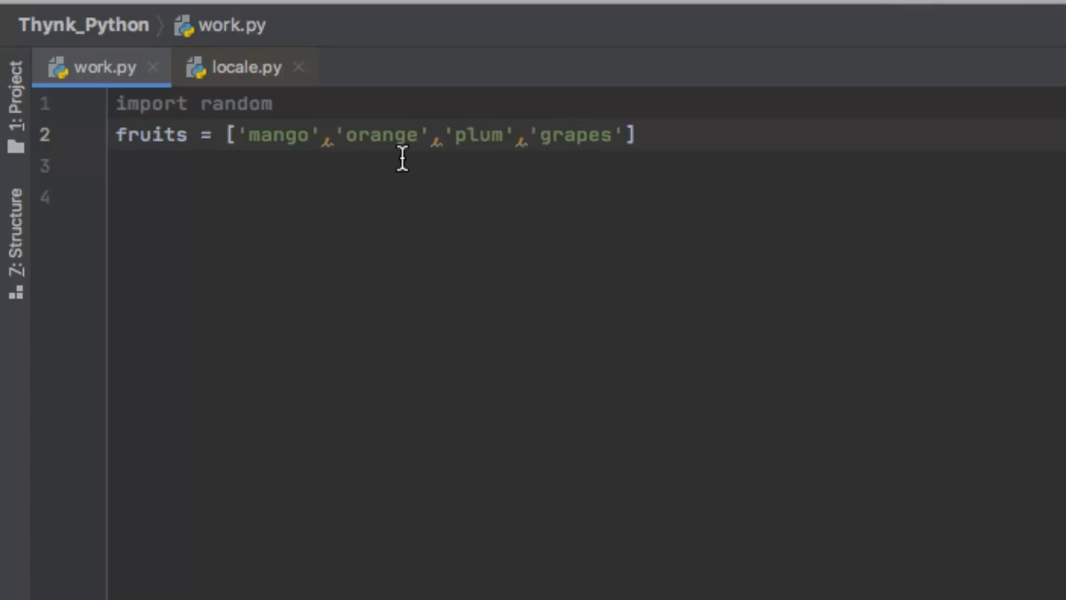
click(657, 136)
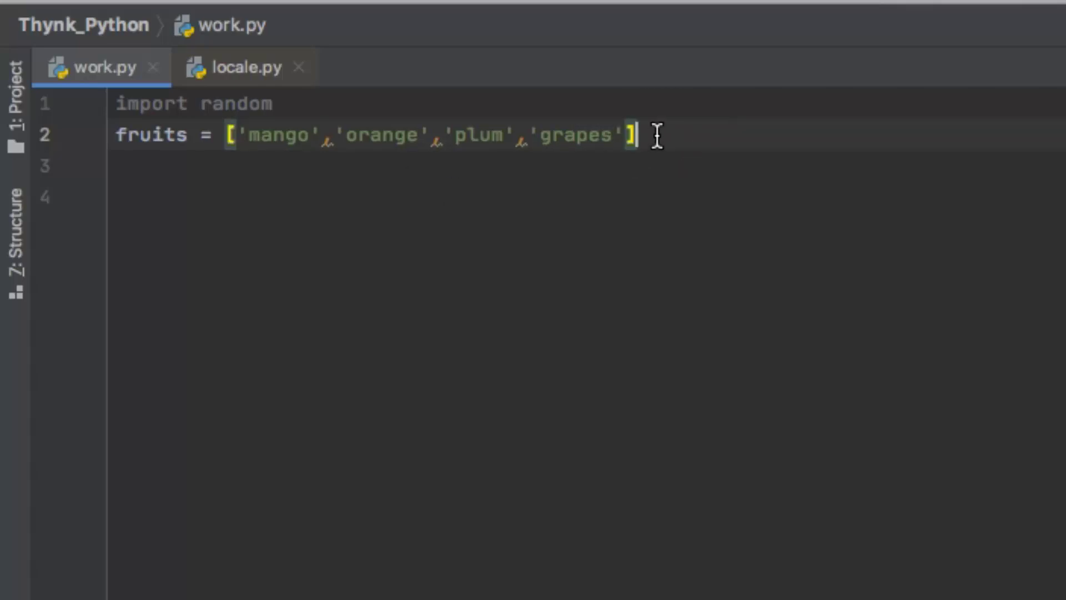
Add the line fav_fruit = random.choice(fruits) below the fruits list
key(Return)
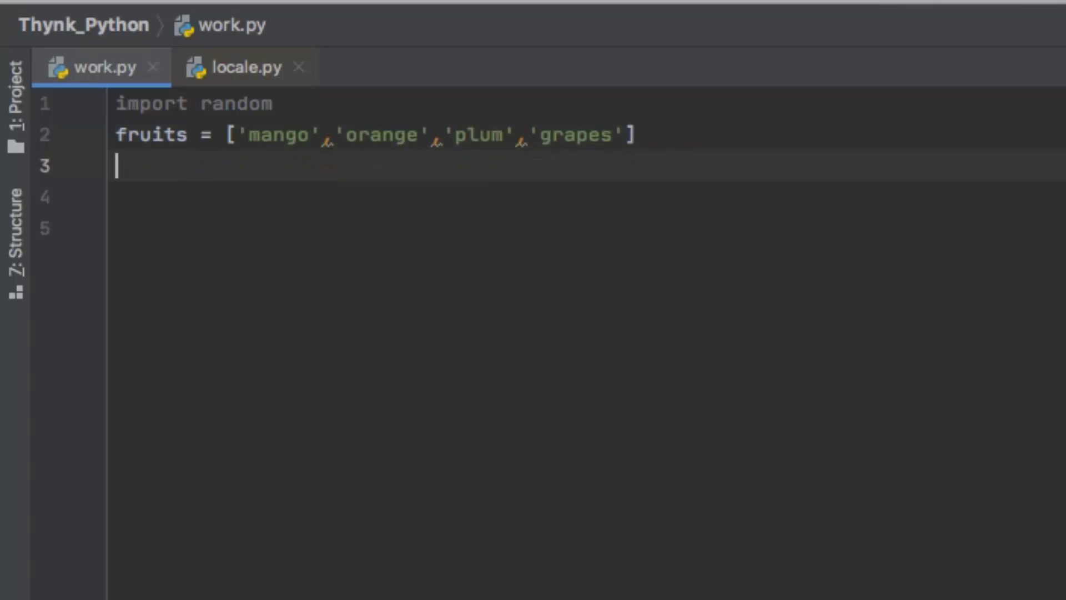
text(rand)
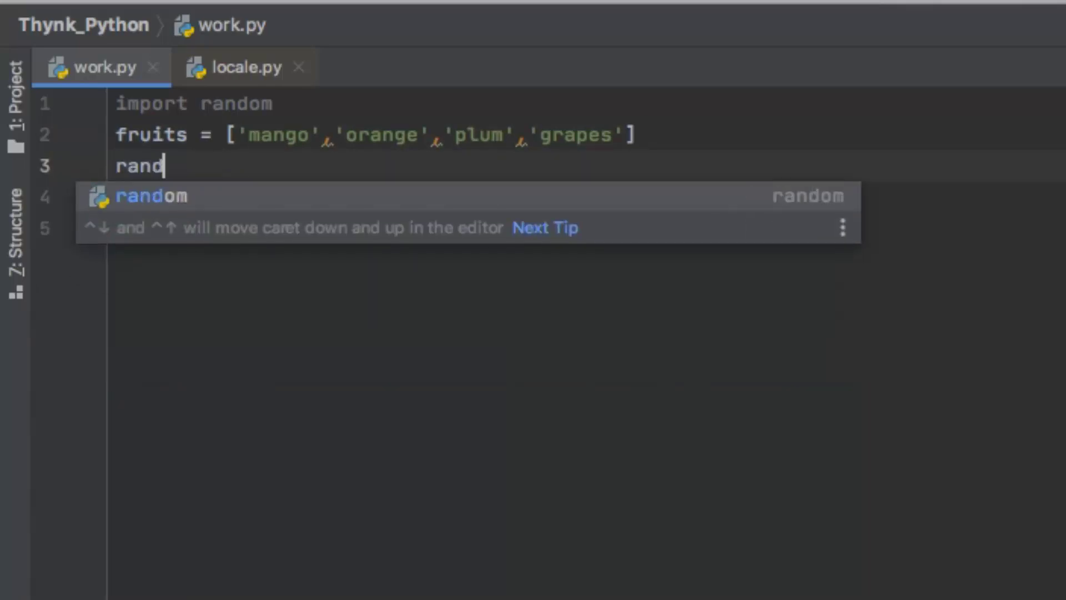
key(Return)
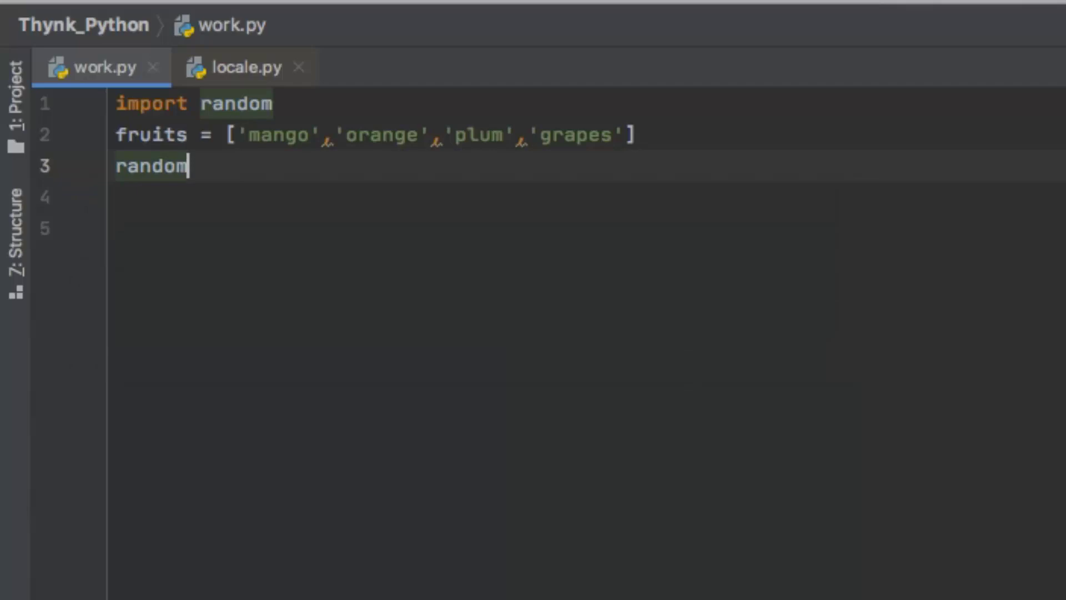
text(.)
key(Down)
key(Down)
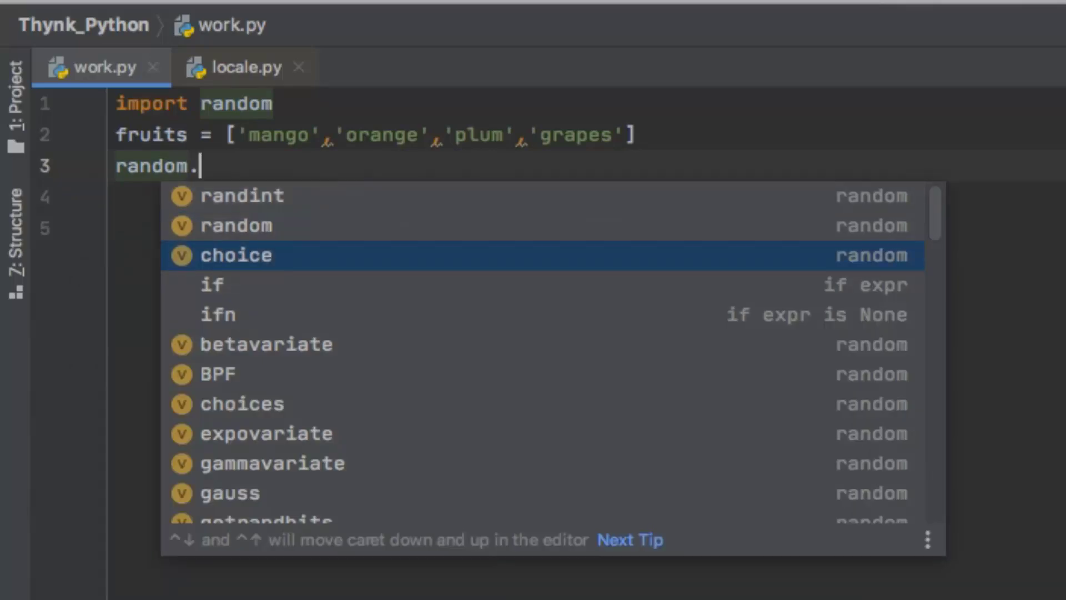
key(Return)
text(()
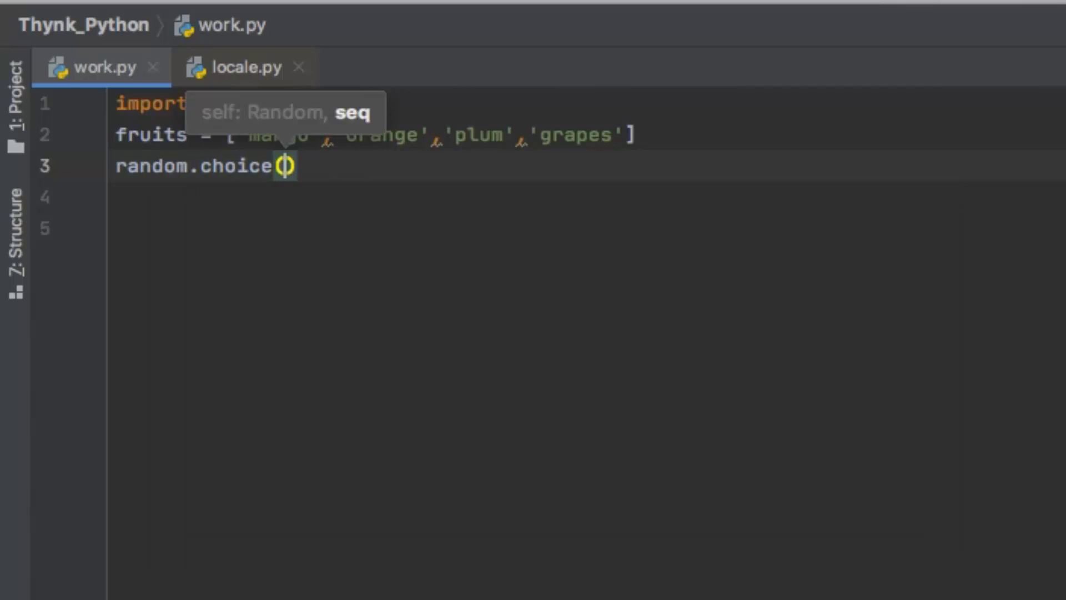
text(fr)
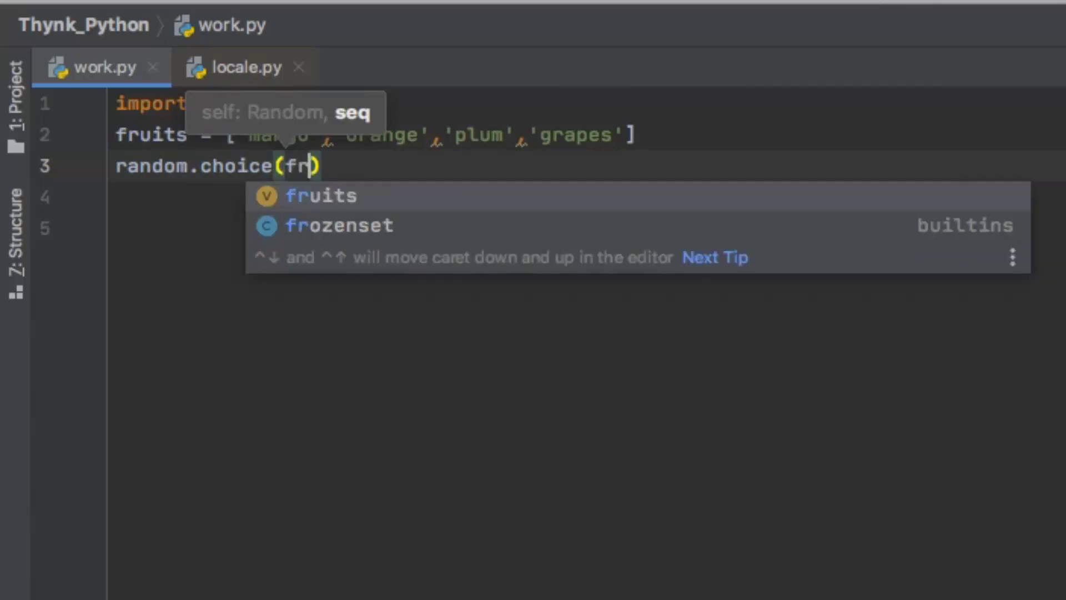
key(Return)
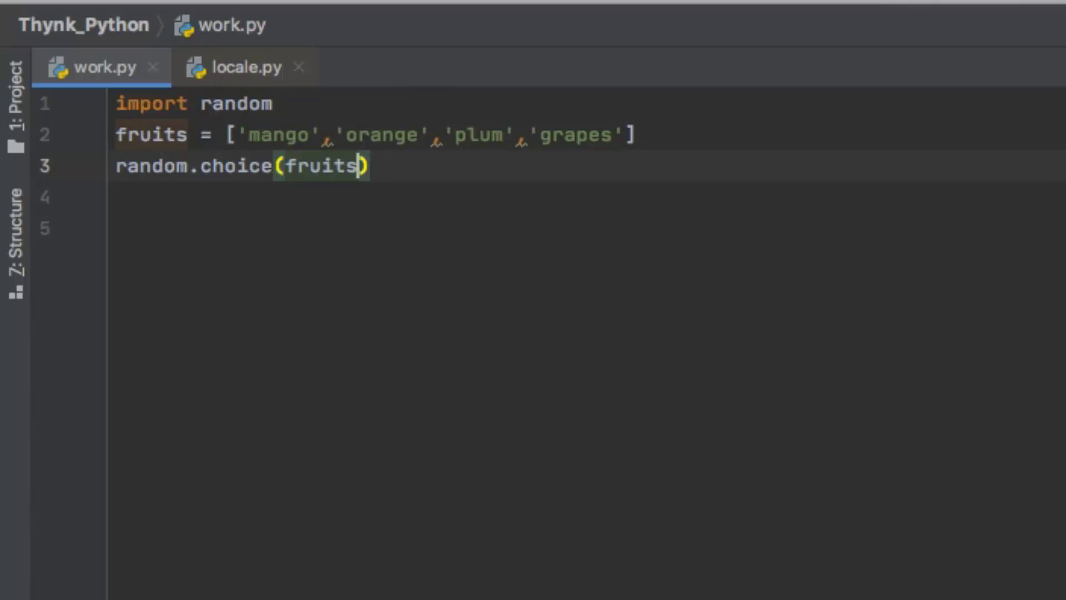
Add print(fav_fruit) on a new line 4
click(119, 166)
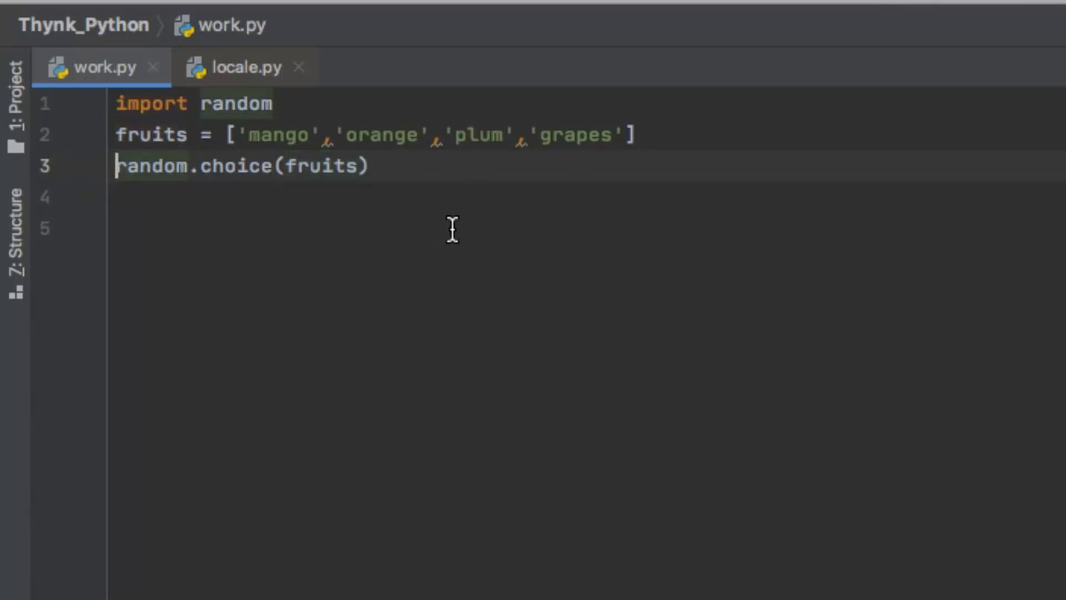
text(fav)
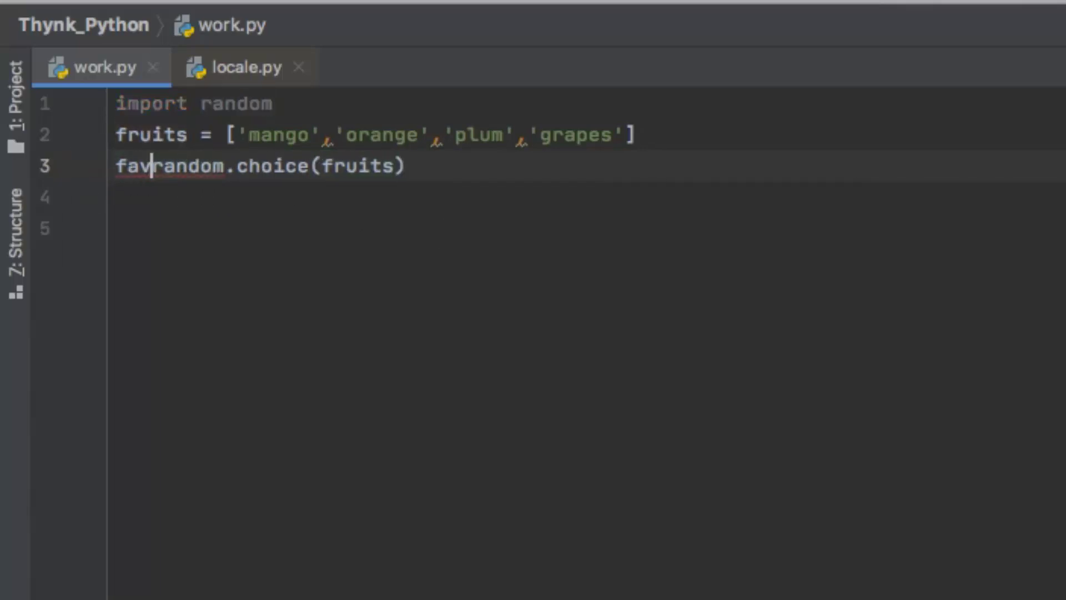
text(_fr)
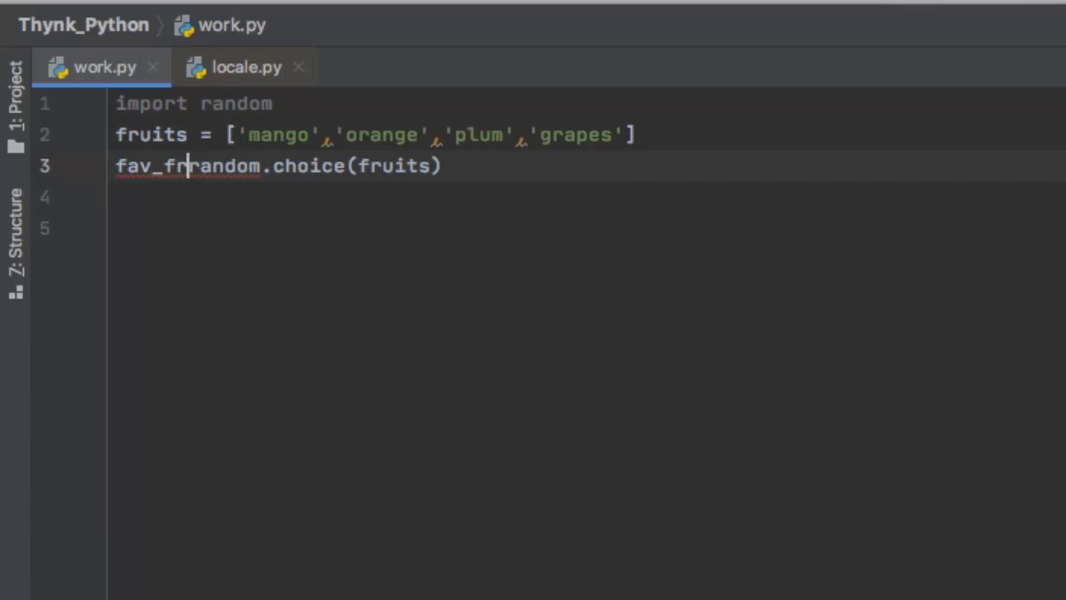
text(uit =)
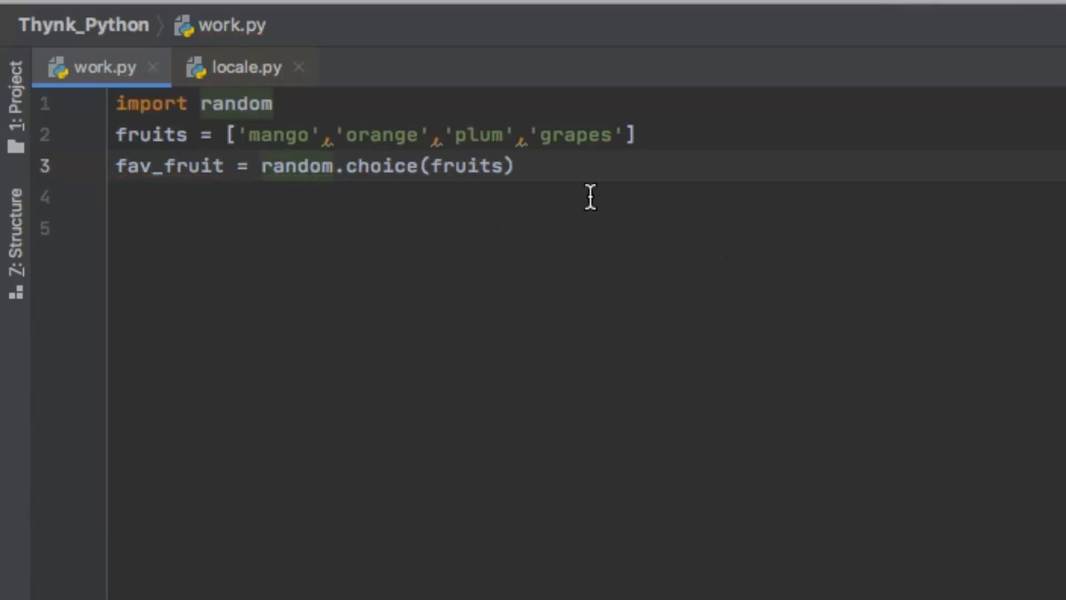
click(545, 168)
key(Return)
text(p)
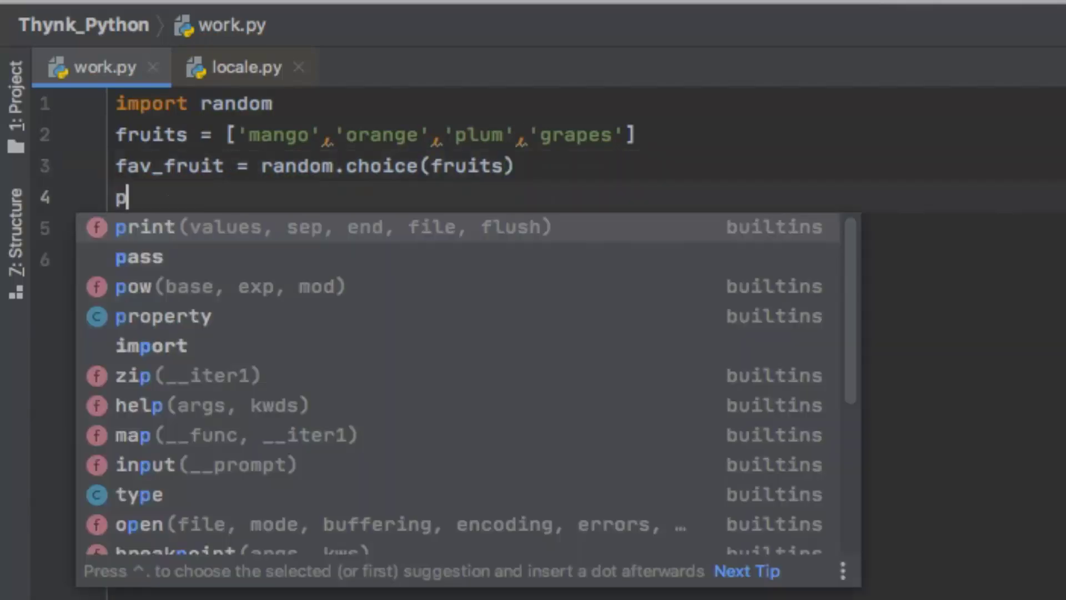
text(r)
key(Return)
text(f)
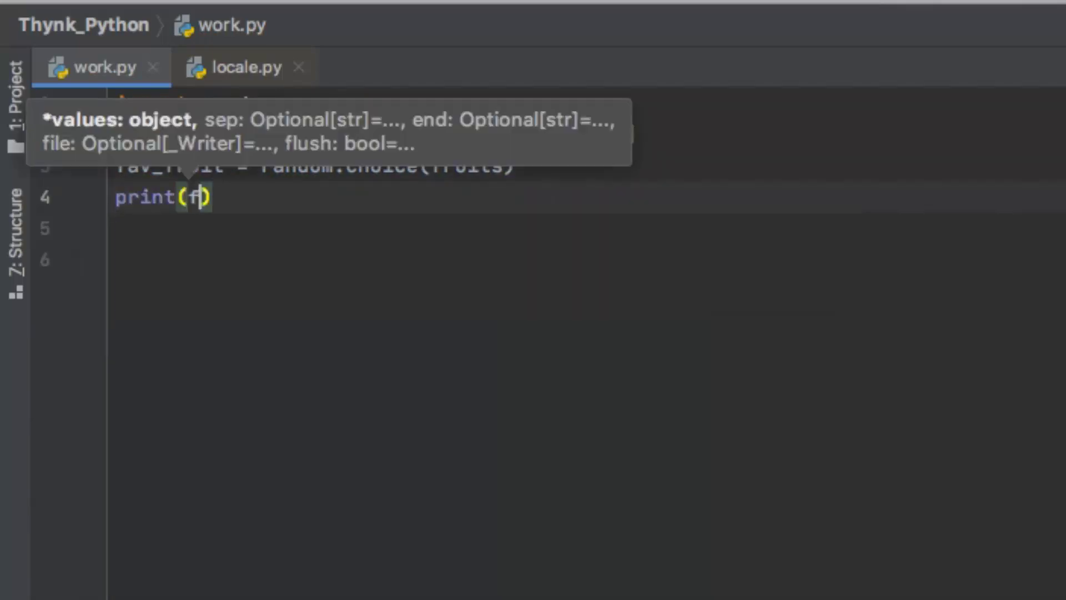
text(av)
key(Return)
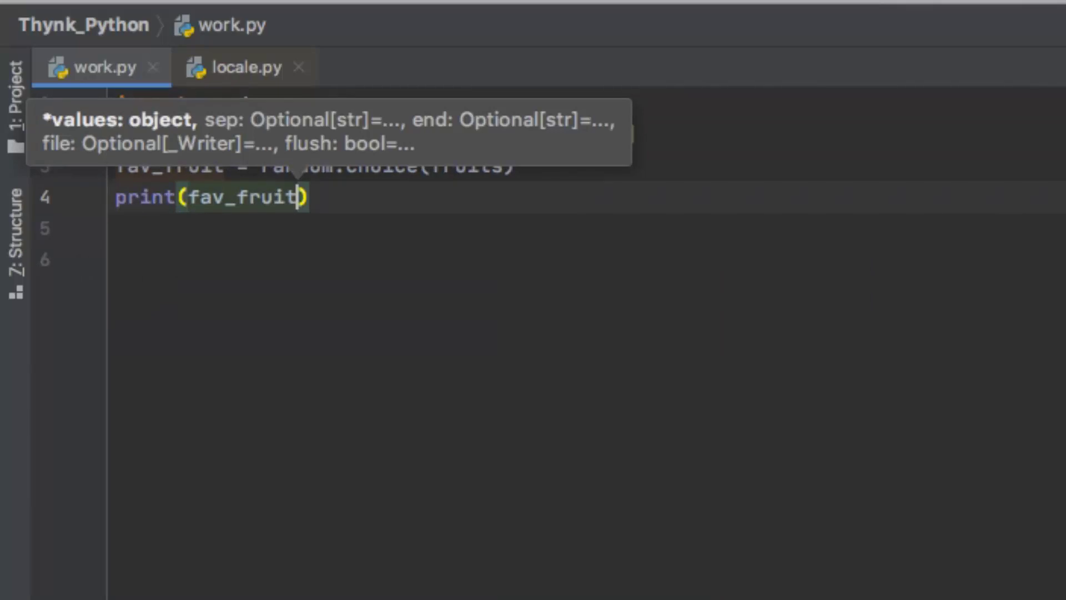
key(Escape)
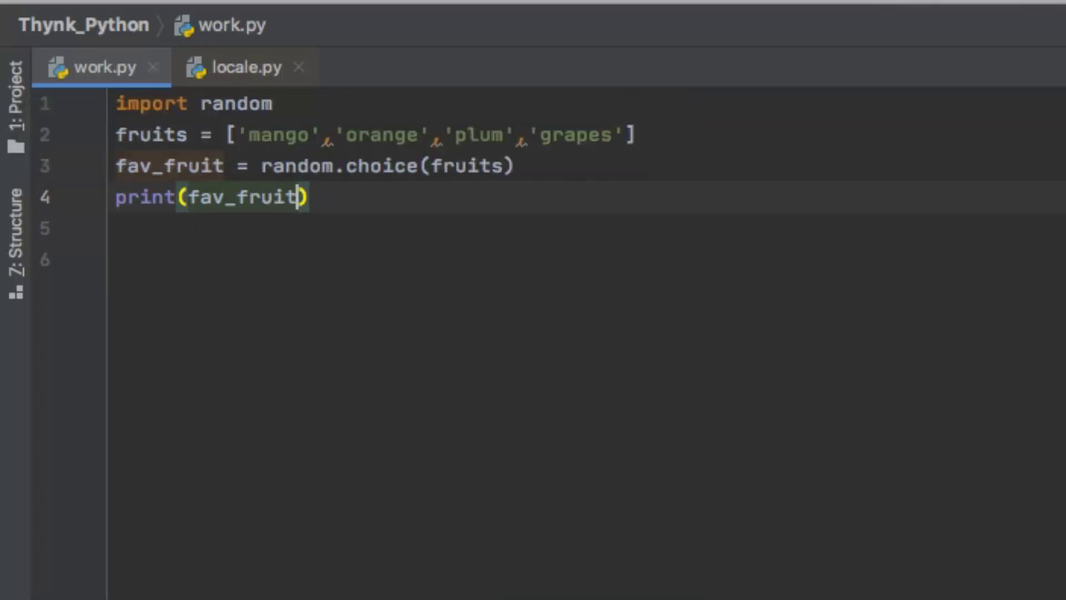
Run work.py with Ctrl+Shift+R, then rerun it six times, getting fruits like plum, grapes and mango
key(ctrl+shift+r)
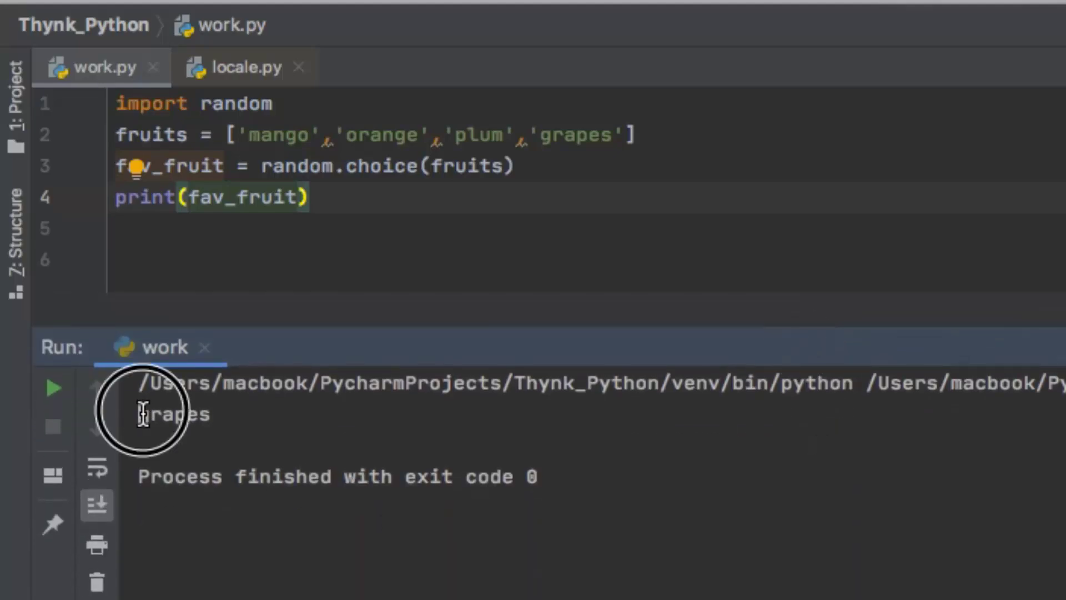
drag(138, 415, 213, 413)
click(50, 392)
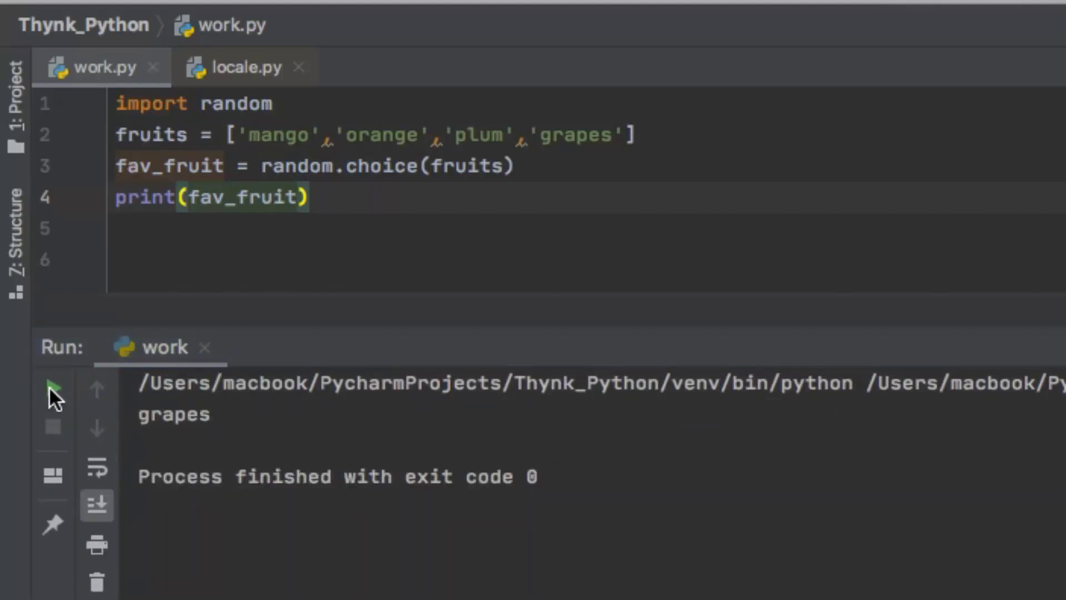
click(52, 388)
click(53, 384)
click(53, 388)
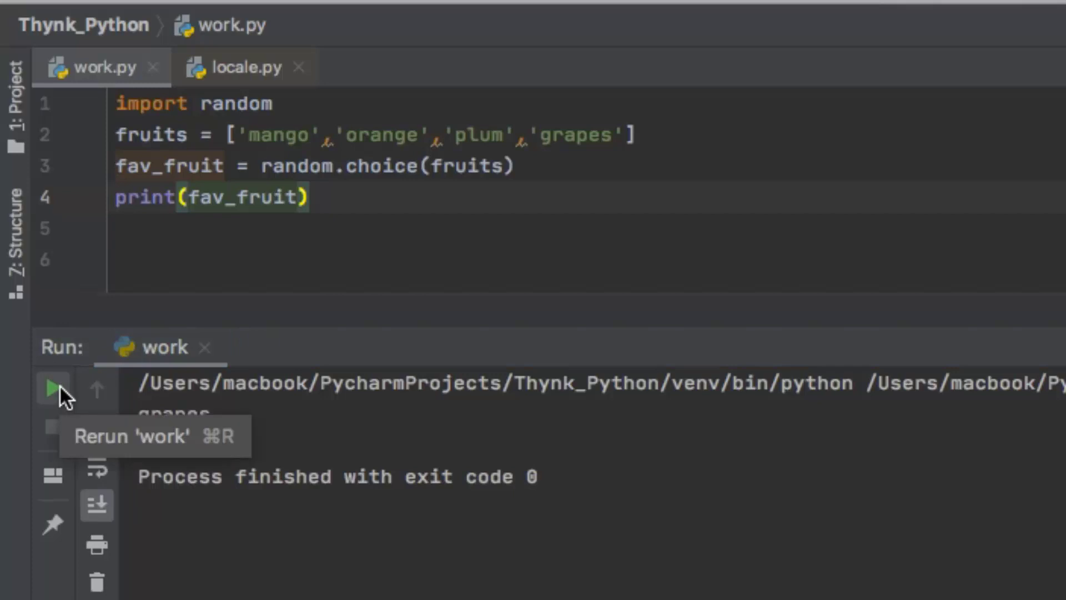
click(54, 389)
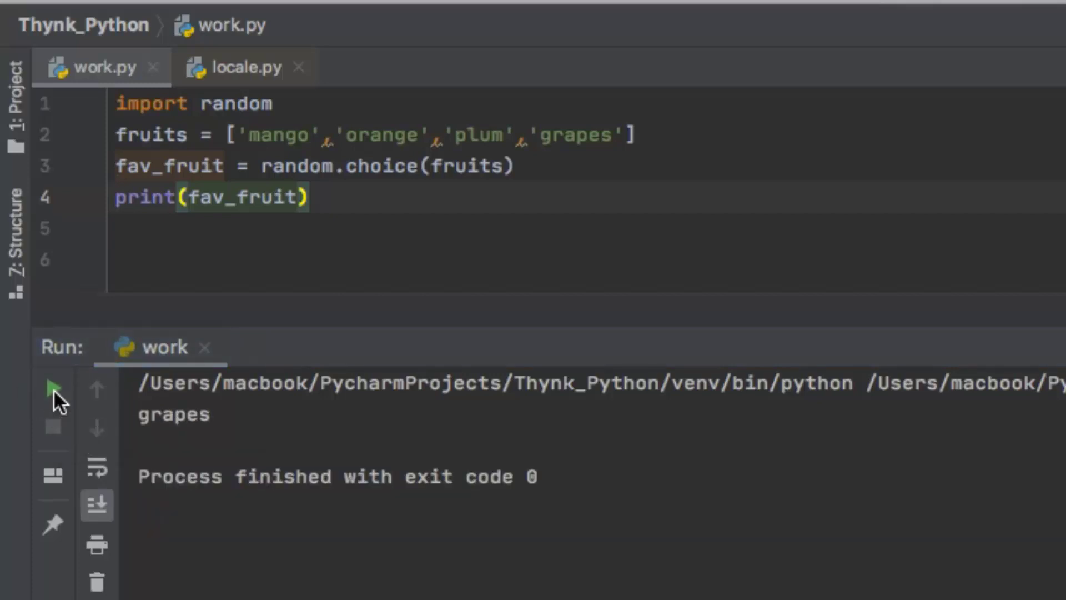
click(53, 388)
Collapse the Run tool window so the work.py editor fills the window
drag(814, 334, 816, 595)
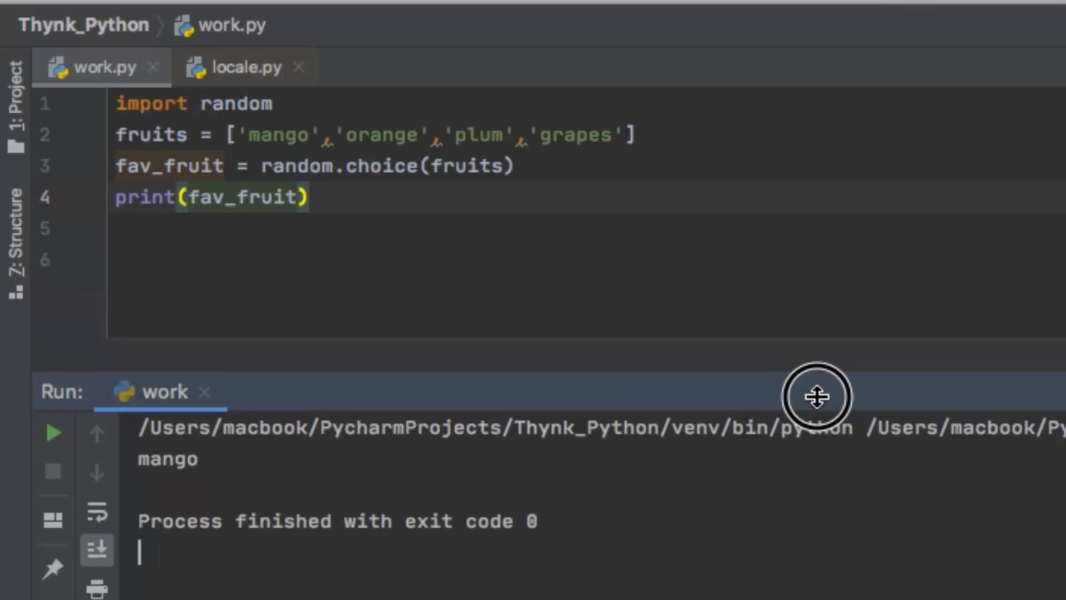